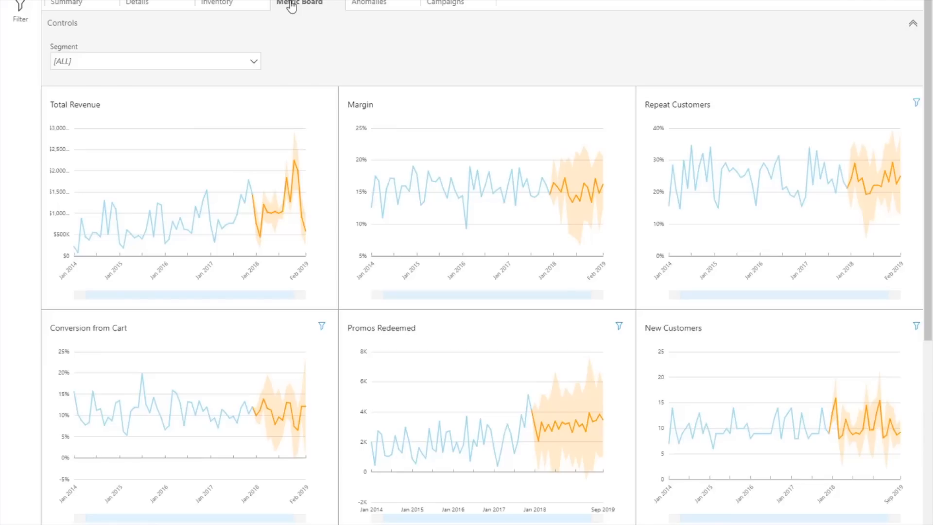
- Set the Summary sheet's Segment control to Enterprise and view the Metric Board sheet with that segment
click(102, 13)
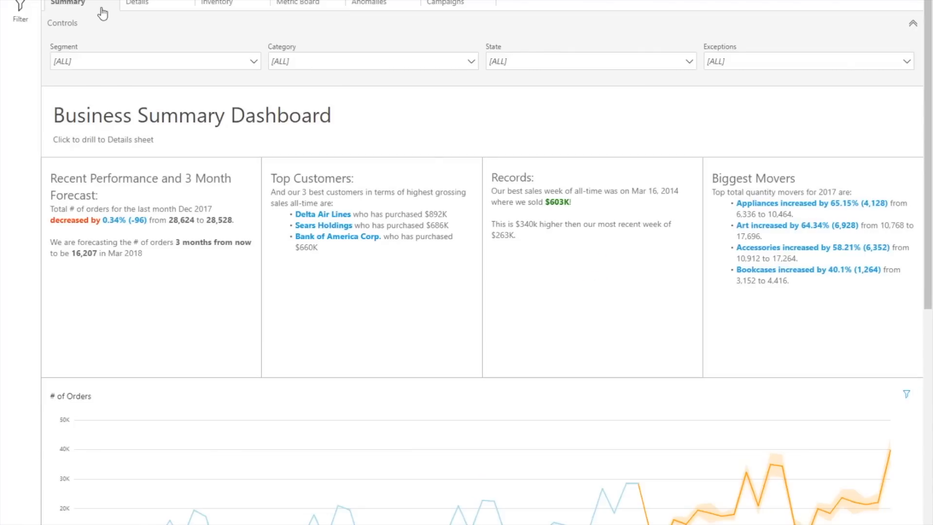
click(110, 62)
click(104, 135)
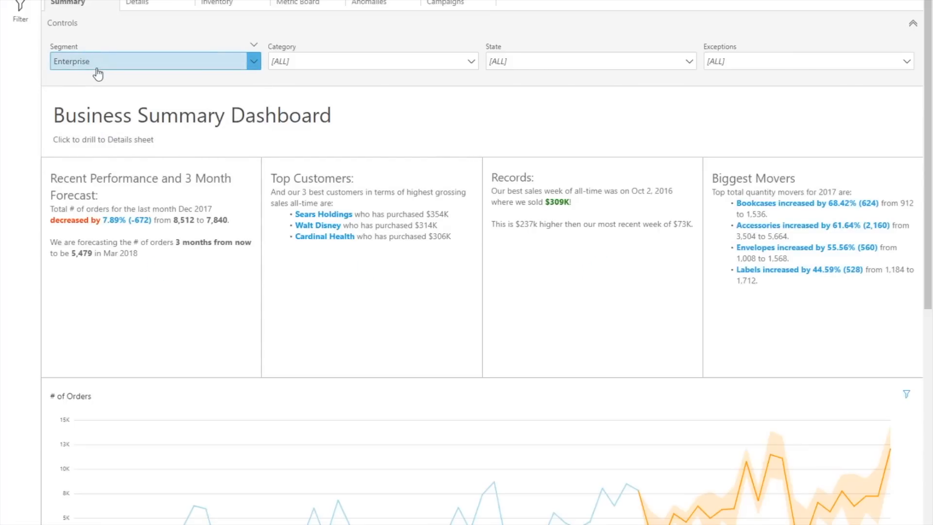
click(281, 5)
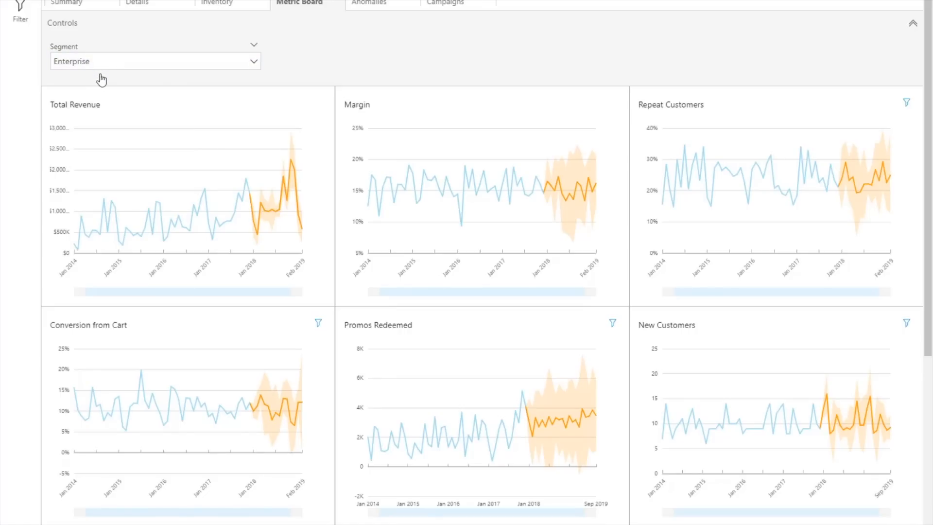
- Return to the Summary sheet and drill into the order details for Walt Disney from the Top Customers chart
click(82, 6)
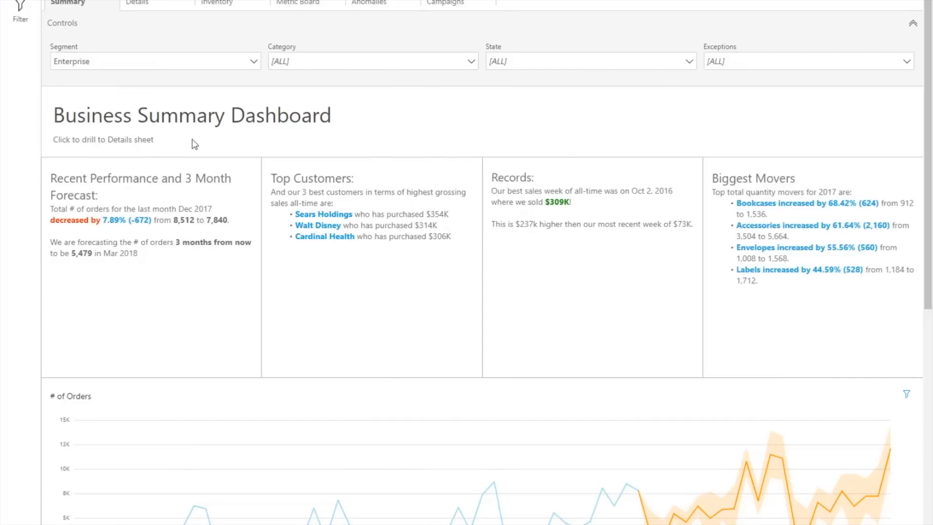
scroll(191, 139, down, 8)
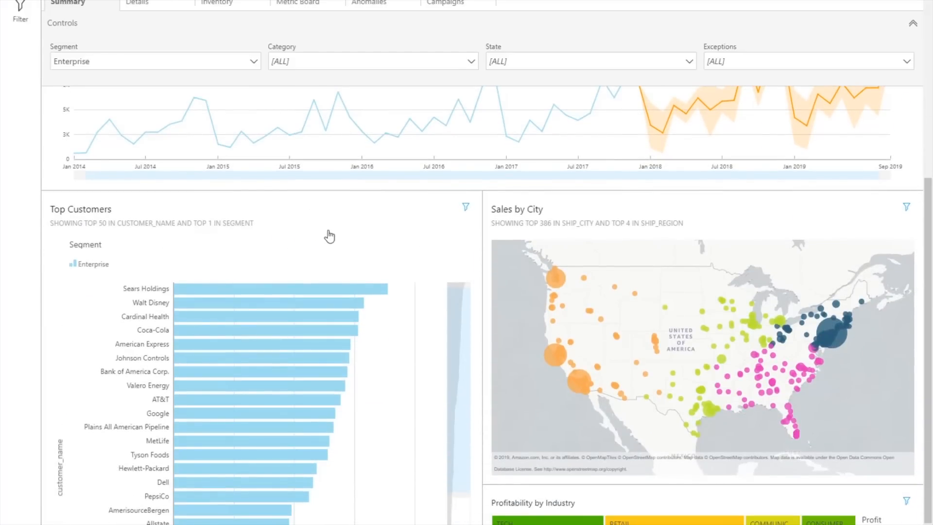
click(343, 306)
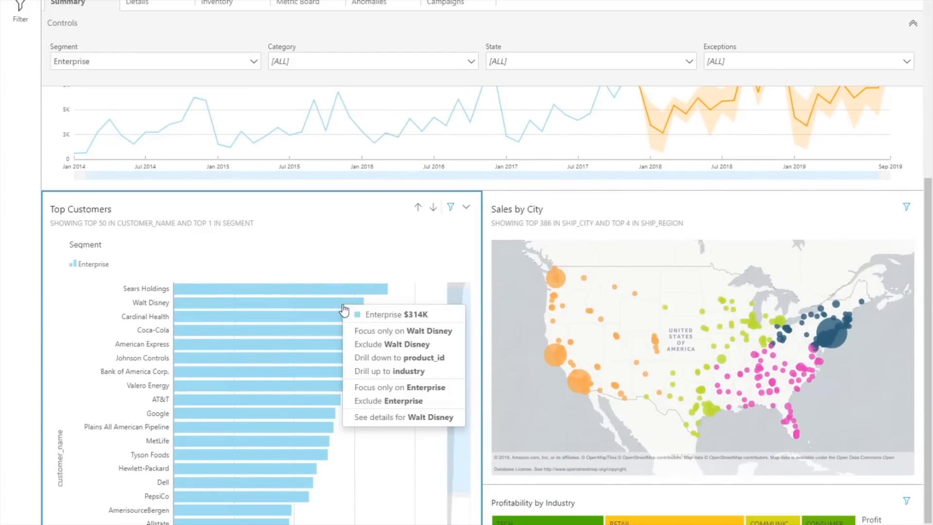
click(439, 418)
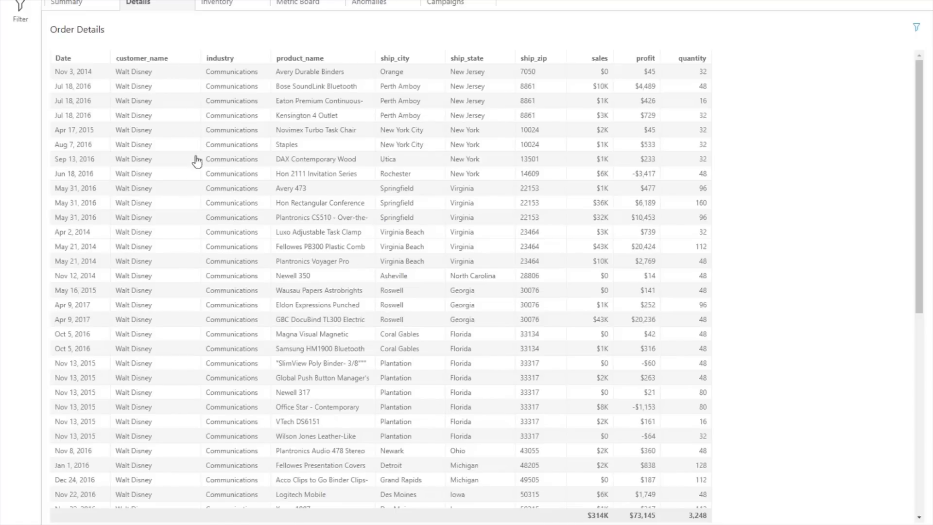
- Go back to the Summary sheet and drill into the order details for New York City from the Sales by City map
click(128, 1)
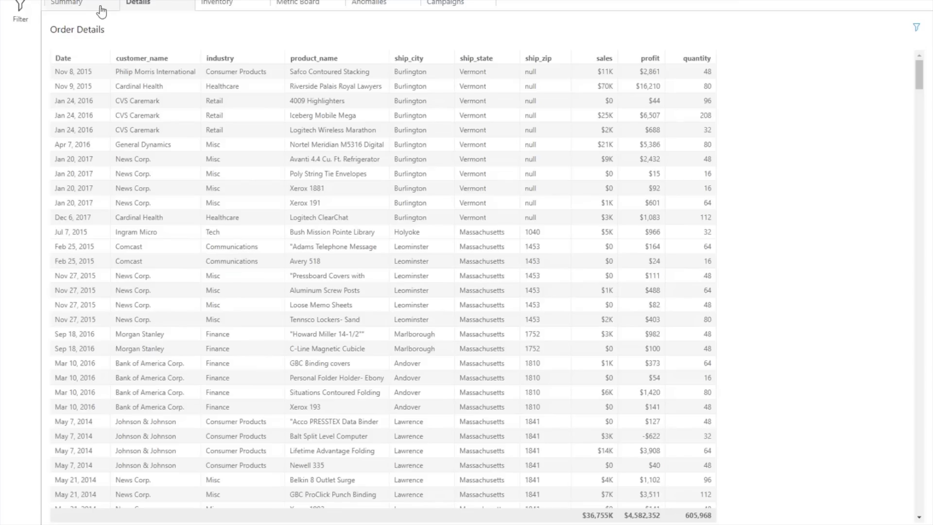
click(92, 5)
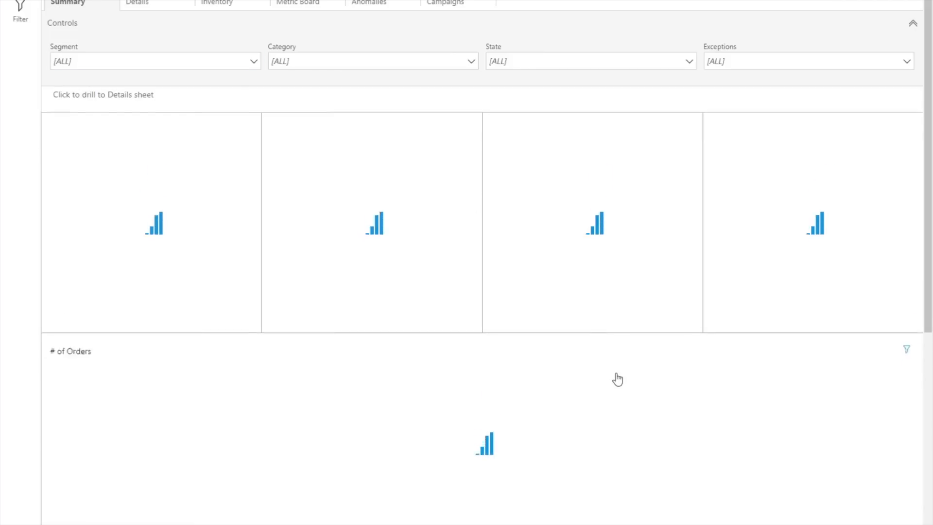
scroll(617, 379, down, 10)
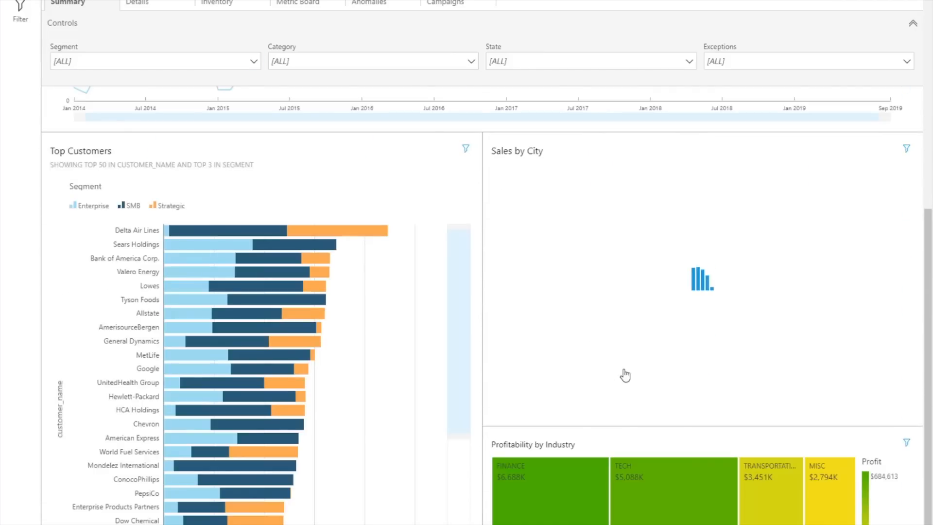
scroll(625, 375, down, 1)
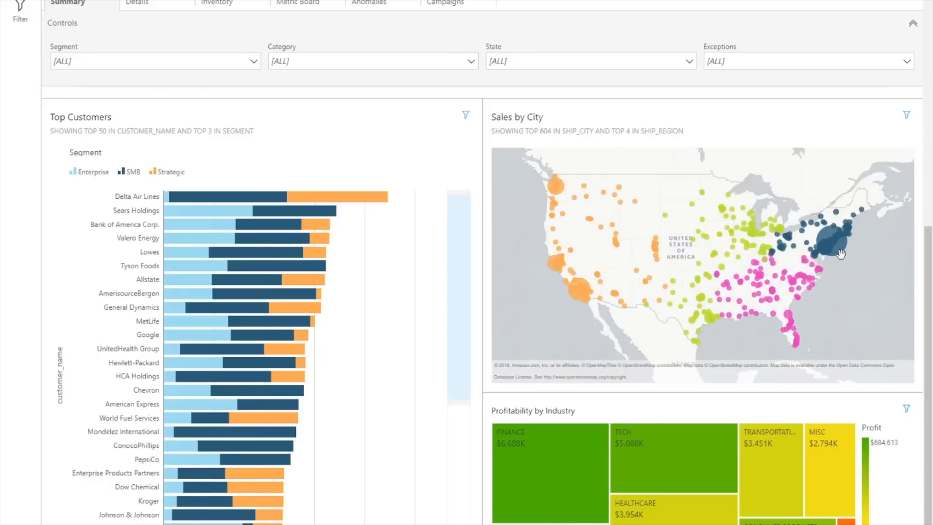
click(839, 253)
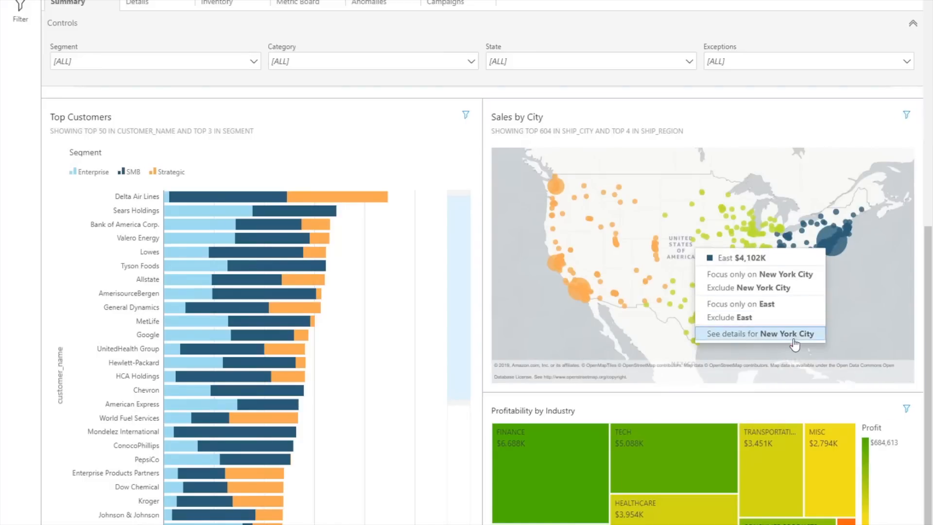
click(794, 344)
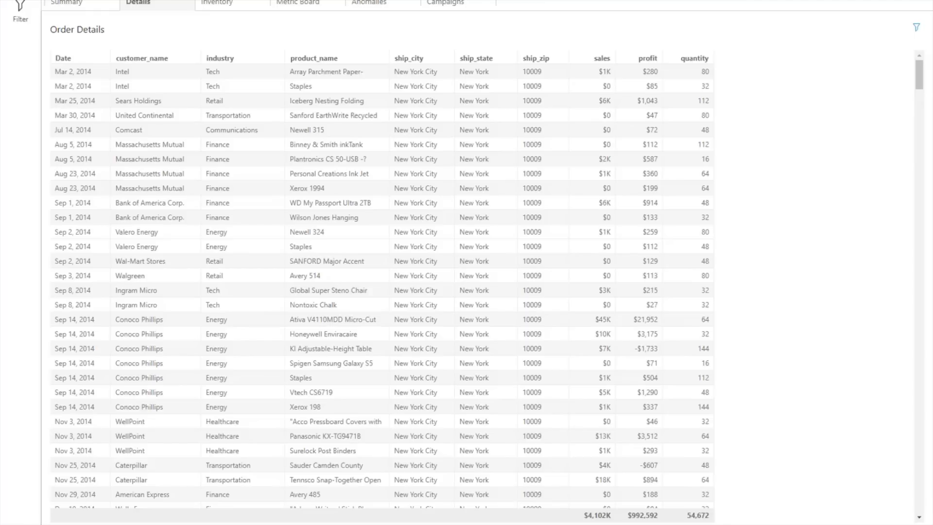
- Create a new analysis from this dashboard, named as the user's first name followed by "'s Version", and dismiss the import notification
right_click(816, 1)
click(721, 4)
click(816, 1)
click(495, 60)
text(Jesse)
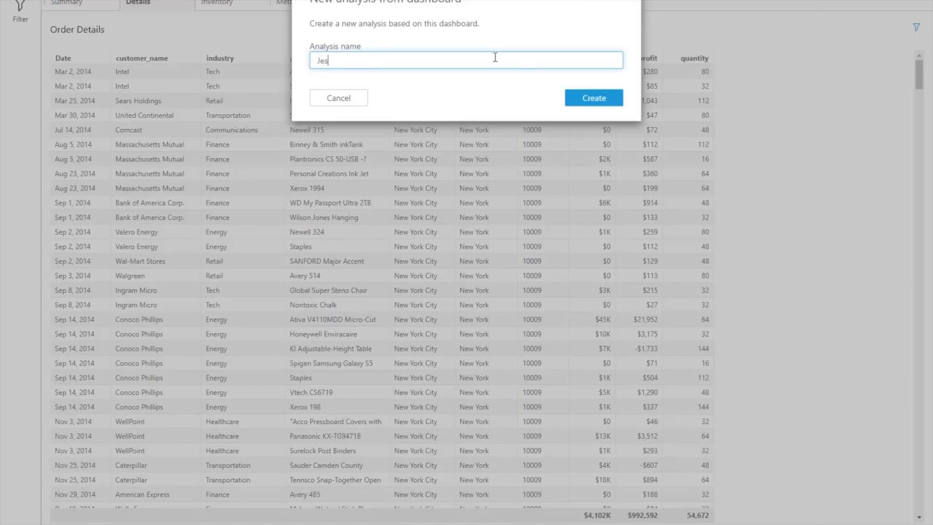
text('s Version)
click(593, 99)
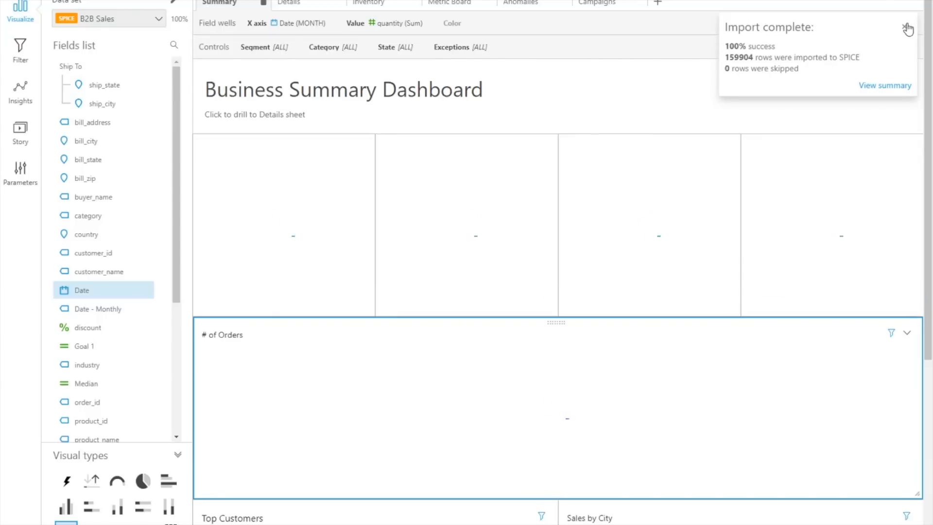
click(907, 27)
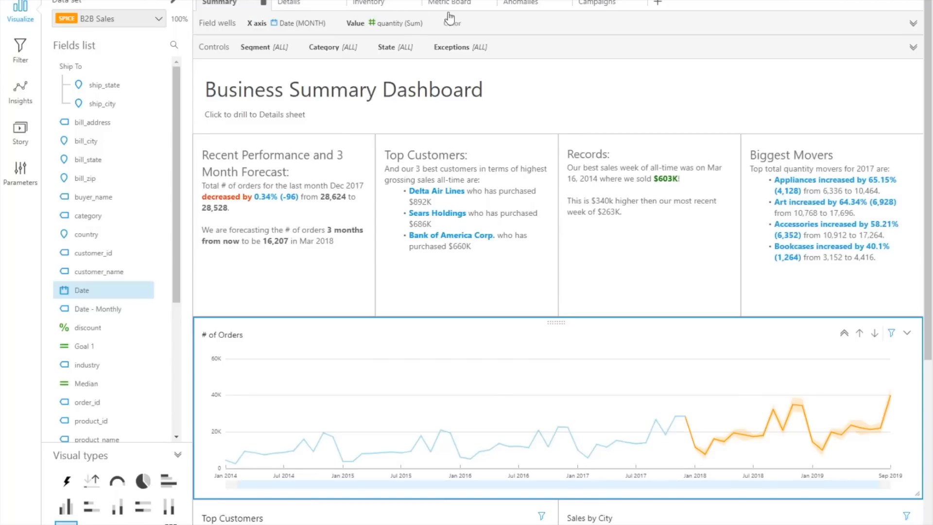
- Add a new sheet with a visual of sales by Date, widened to span the full sheet
click(658, 5)
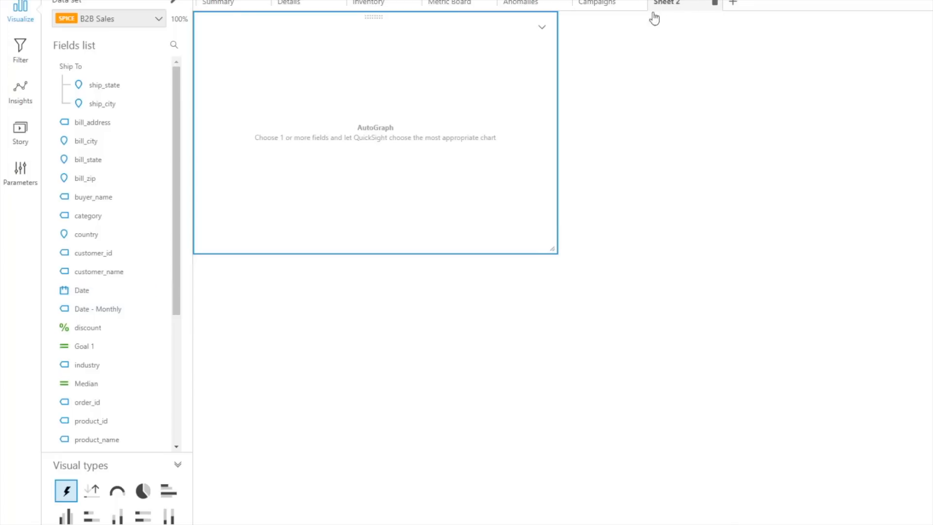
scroll(145, 227, down, 3)
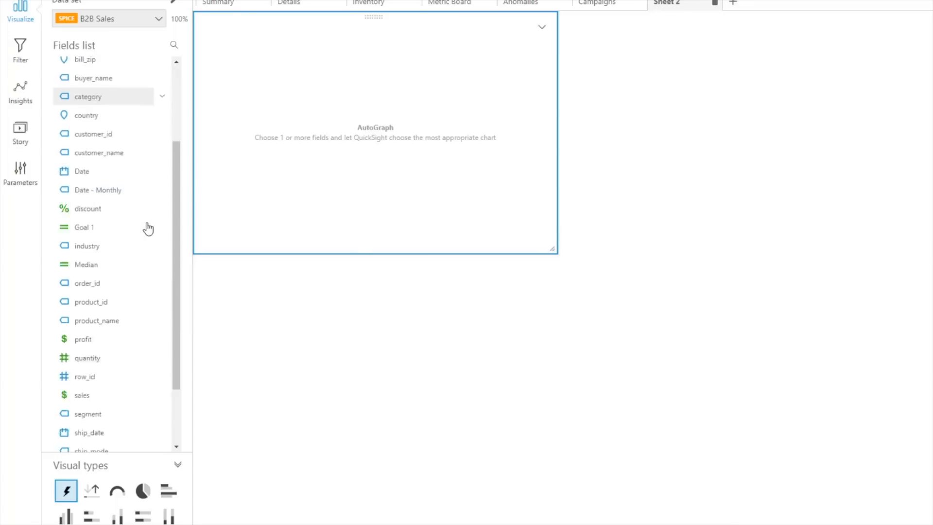
click(111, 340)
click(104, 116)
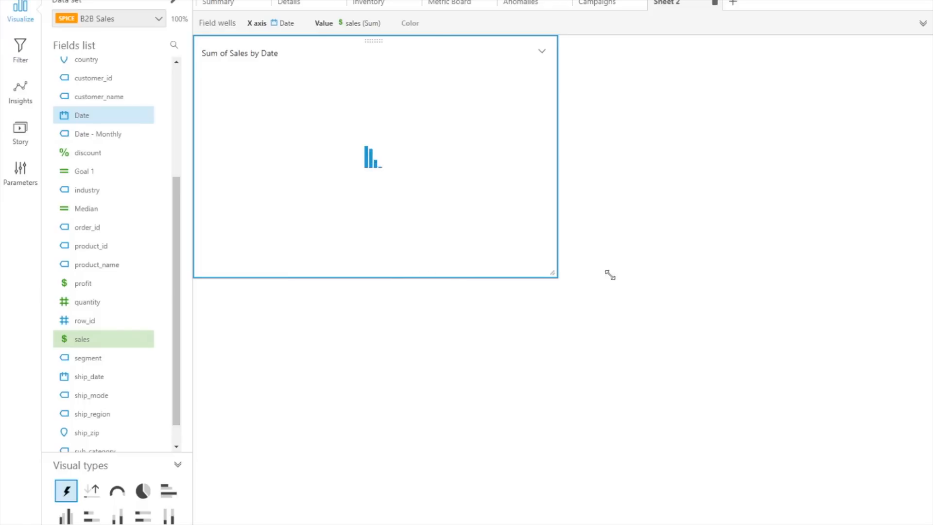
drag(553, 274, 891, 268)
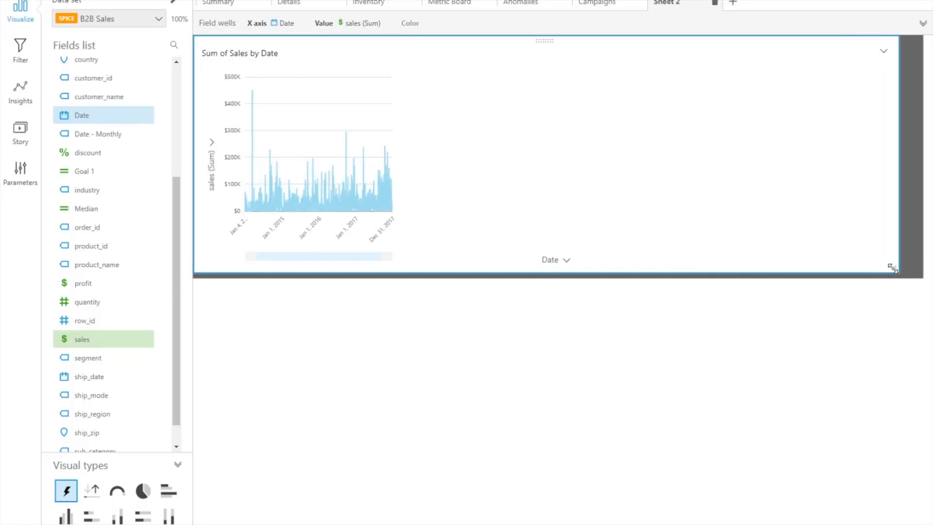
- Aggregate the sales visual's Date axis by week and change the visual to an area line chart
click(577, 266)
mouse_move(640, 68)
click(729, 129)
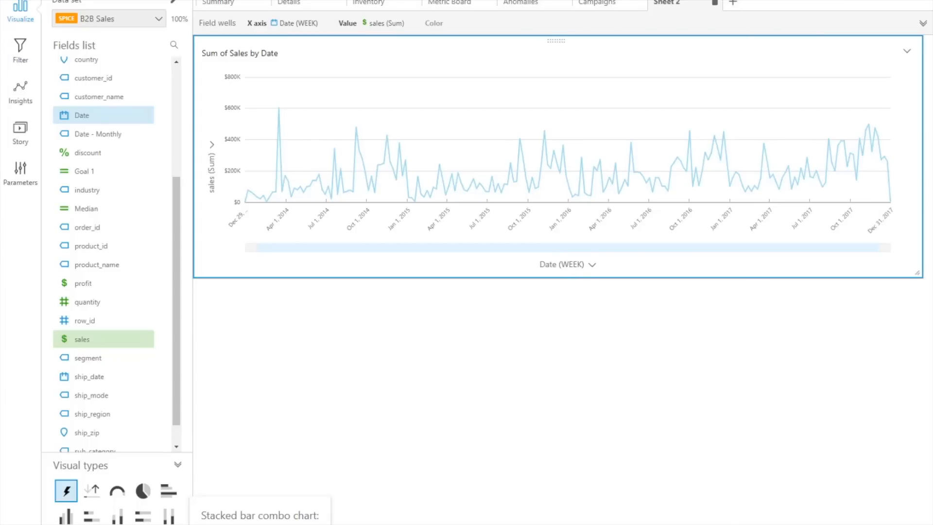
click(143, 524)
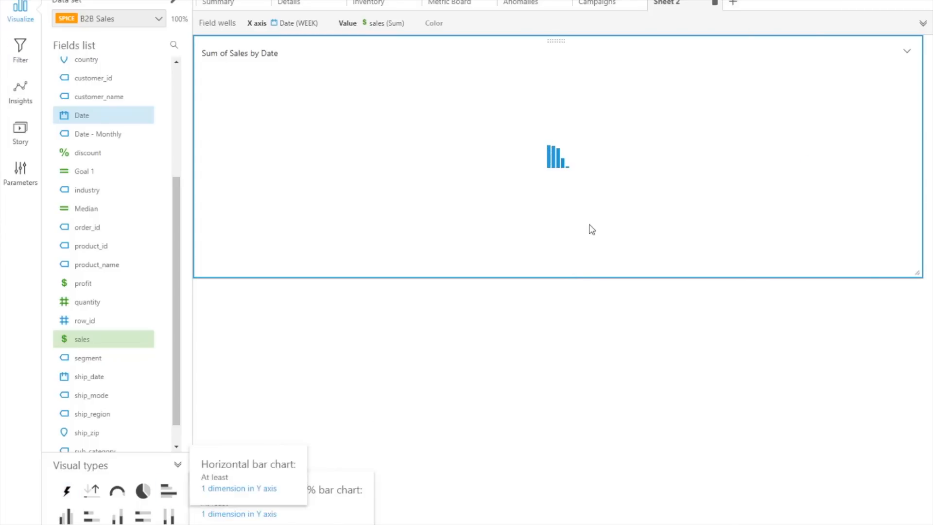
- Rename the new sheet as Trends
double_click(679, 4)
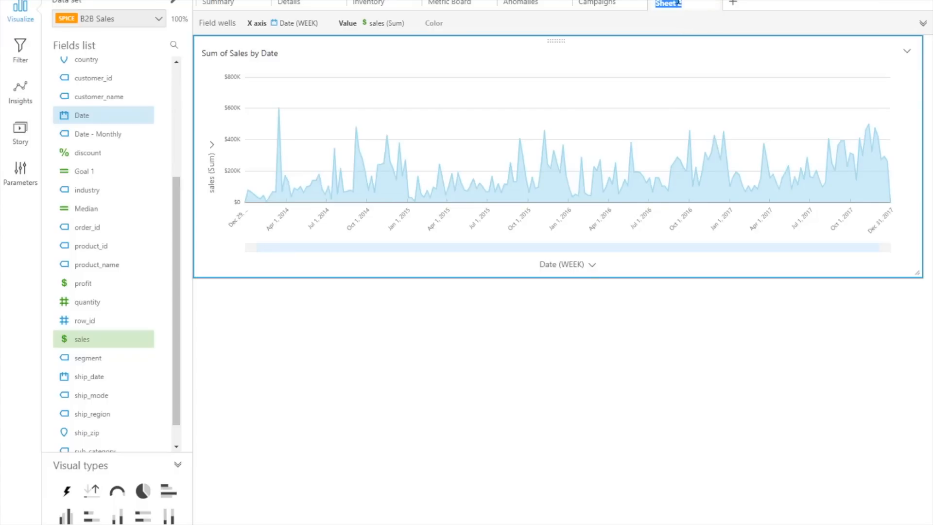
text(Trends)
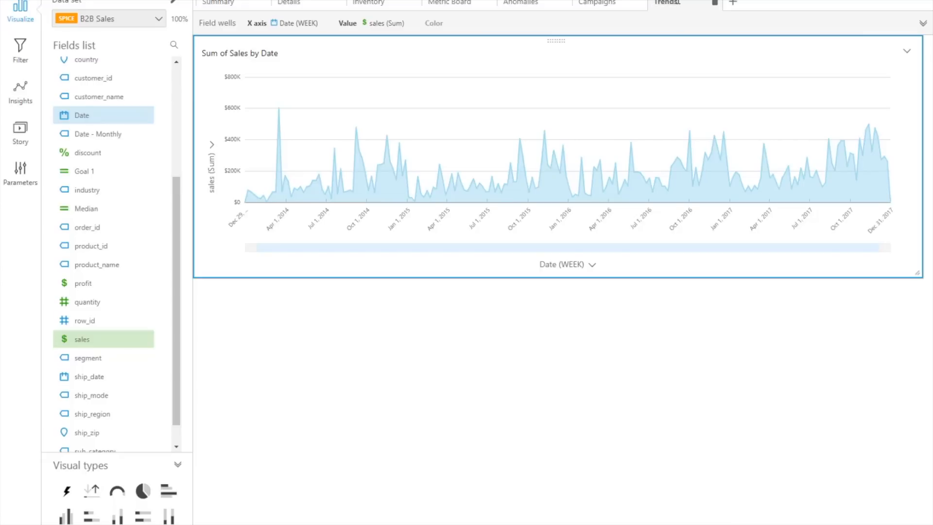
drag(678, 3, 672, 0)
click(677, 4)
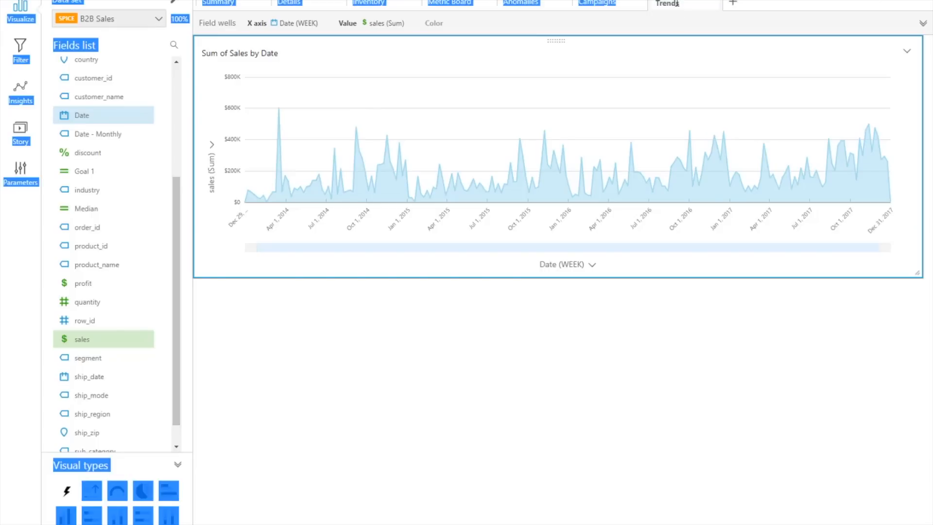
click(683, 3)
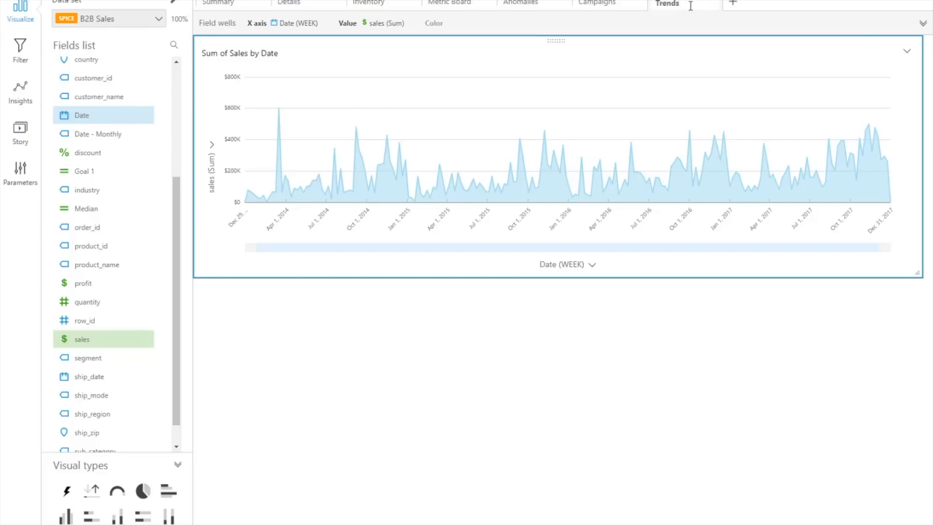
double_click(687, 5)
- Reorder the sheets so Trends follows Details and Metric Board comes before Inventory, and reopen Trends
drag(615, 5, 608, 5)
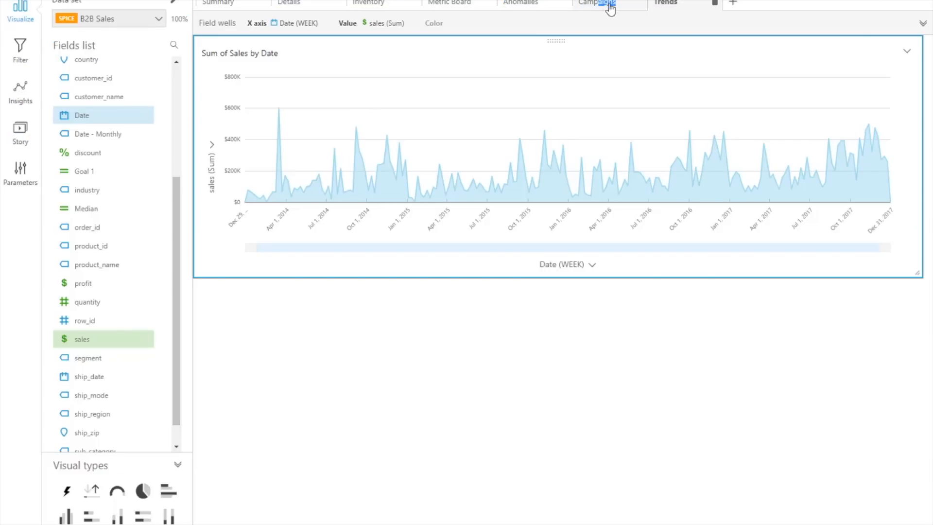
click(685, 5)
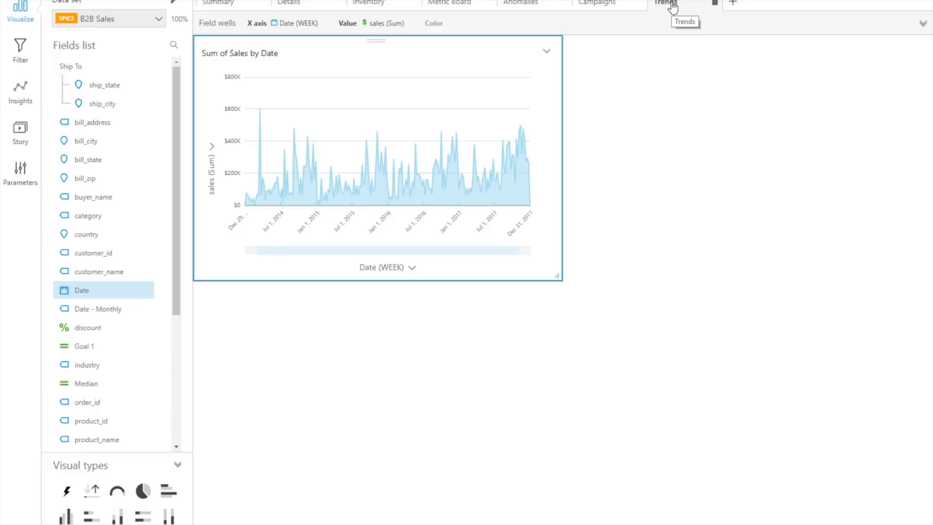
drag(672, 7, 368, 20)
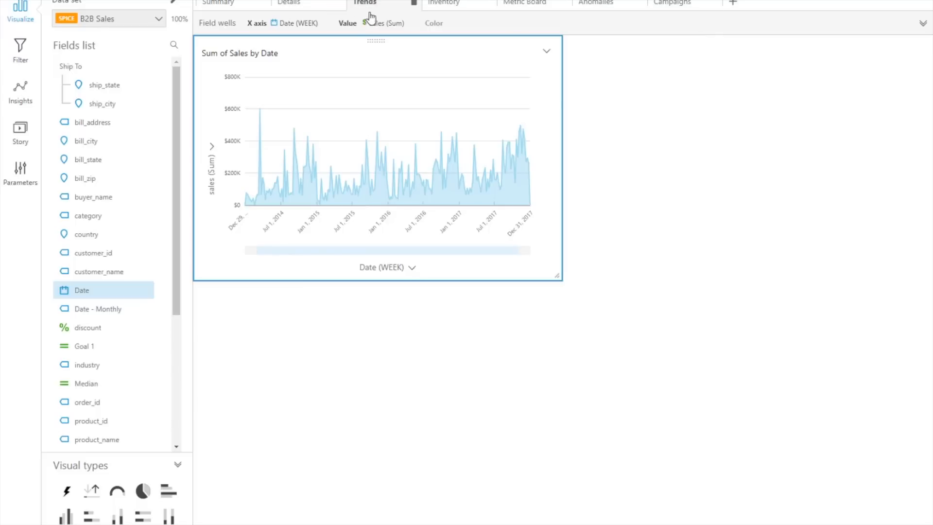
click(543, 6)
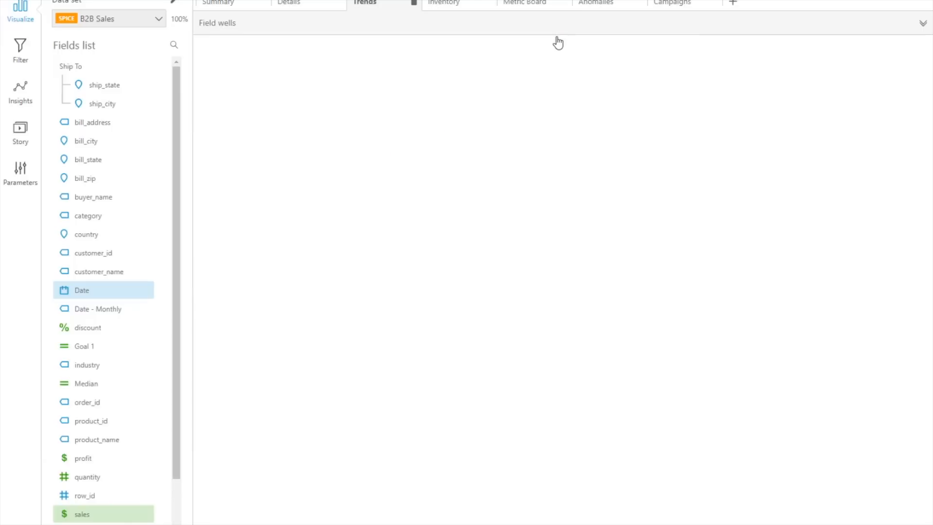
click(372, 5)
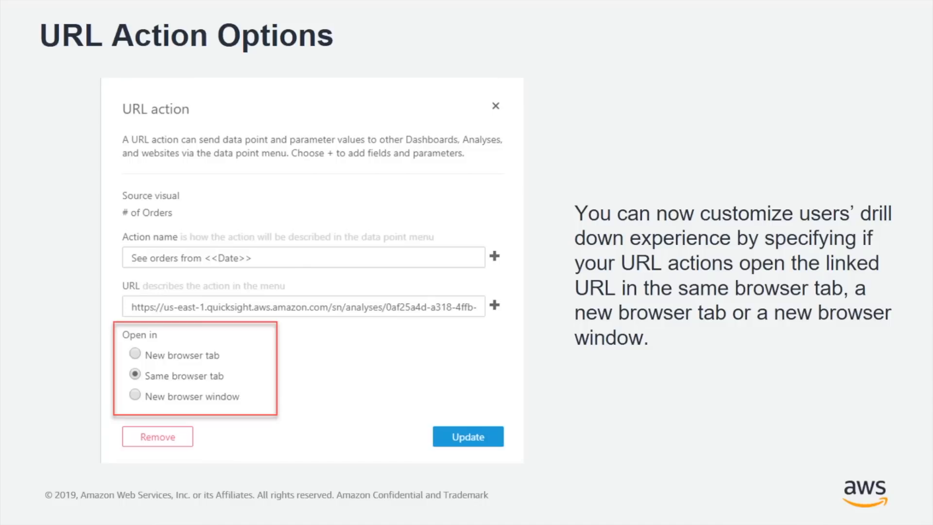
- Open the Summary sheet and drill through from the Delta Air Lines bar in Top Customers to that customer's details
key(Escape)
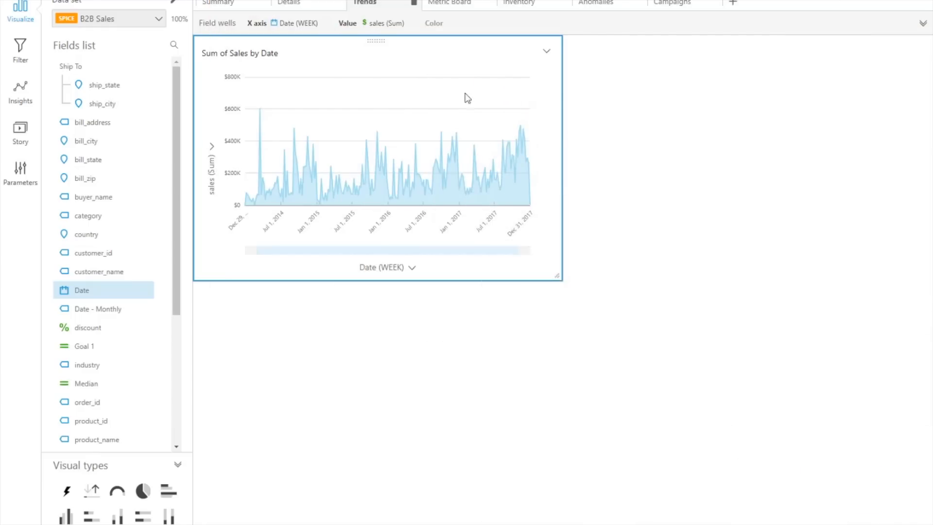
click(231, 6)
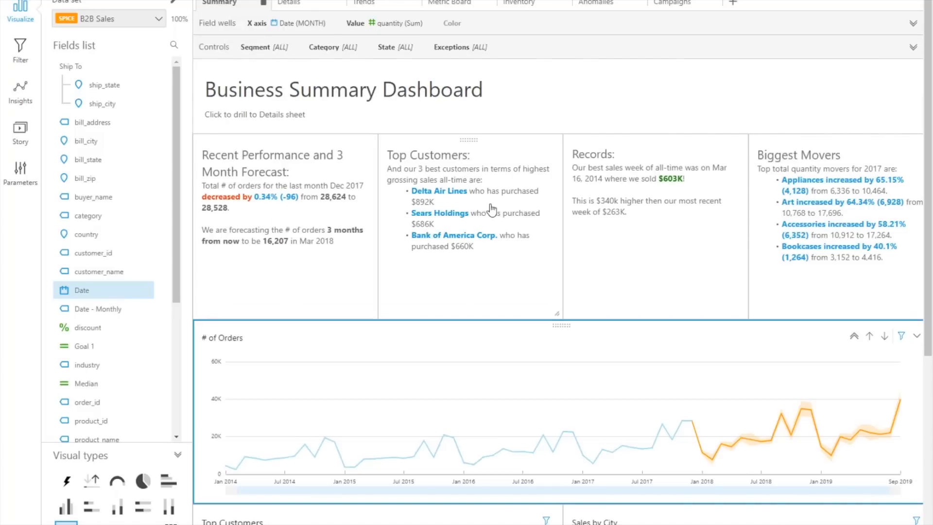
scroll(489, 189, down, 2)
scroll(488, 189, down, 5)
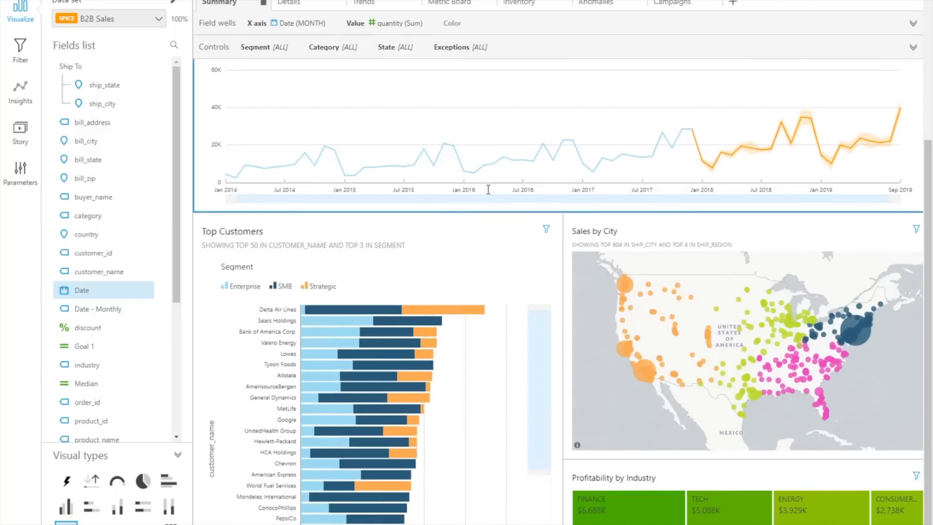
click(445, 314)
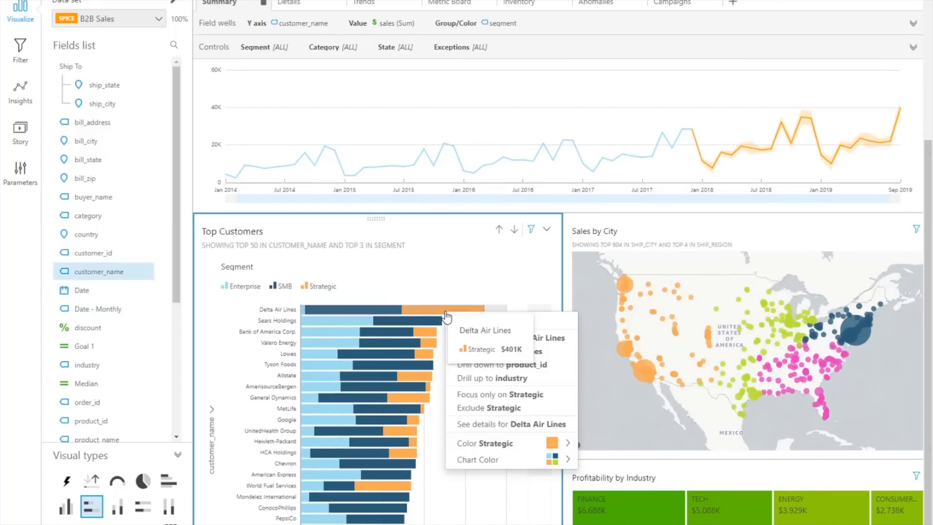
click(525, 425)
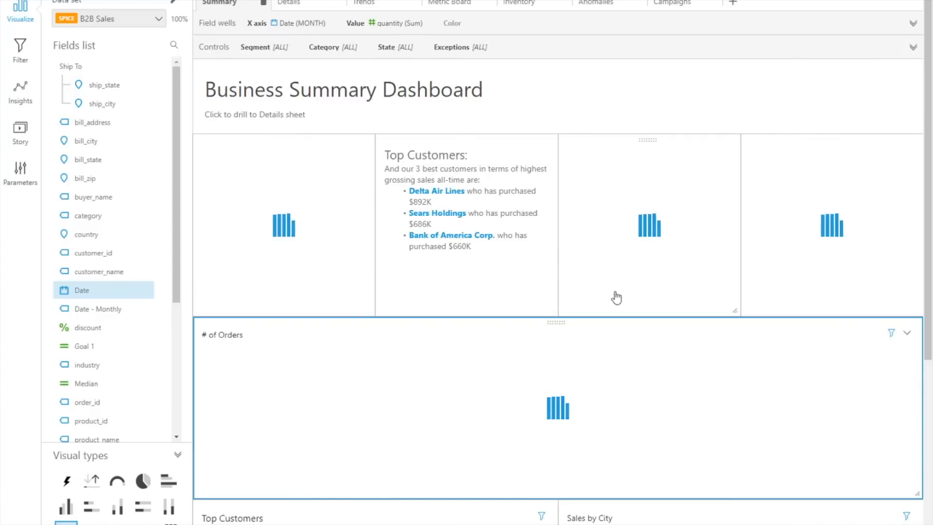
- Set the Top Customers visual's "See details for <<customer_name>>" URL action to open in a new browser tab
scroll(616, 296, down, 5)
click(537, 248)
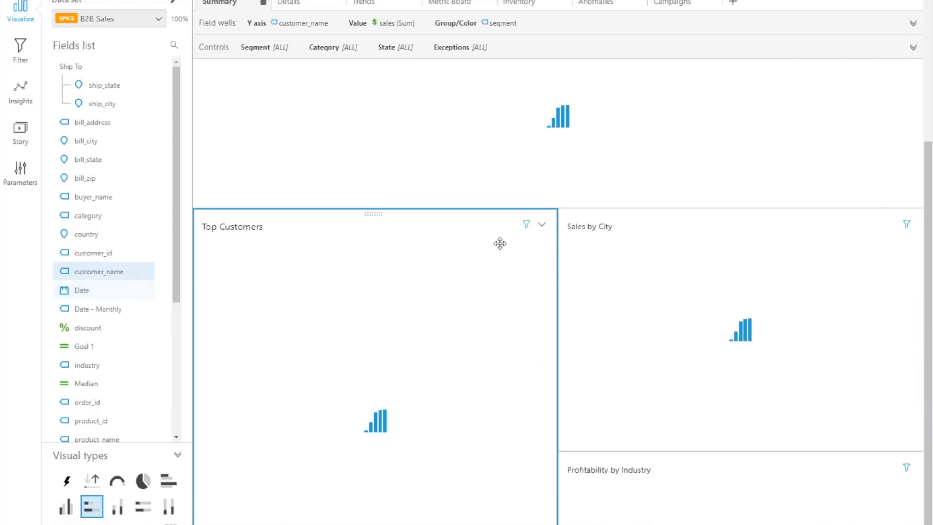
click(542, 224)
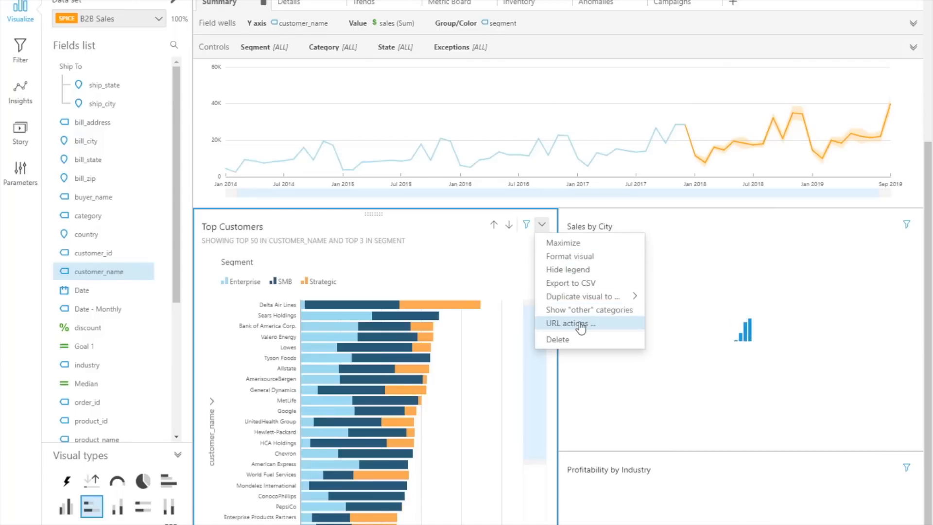
click(597, 330)
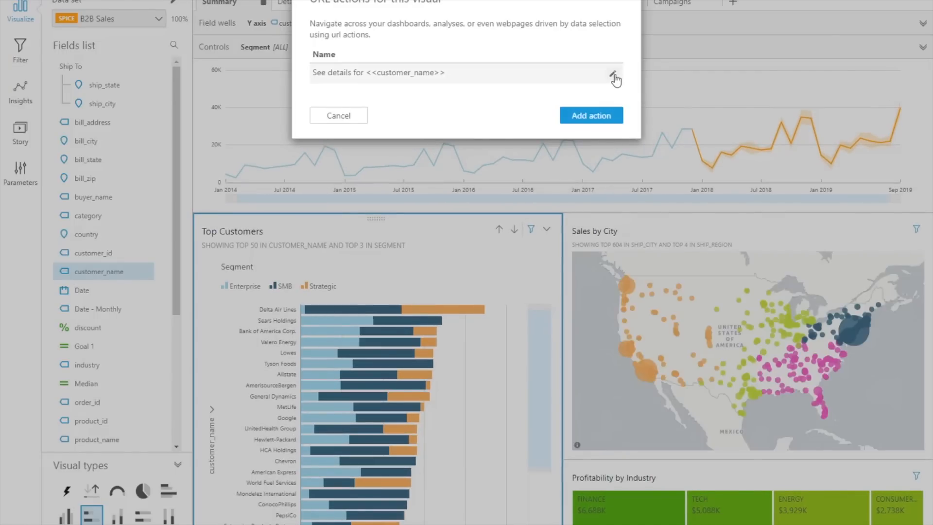
click(612, 74)
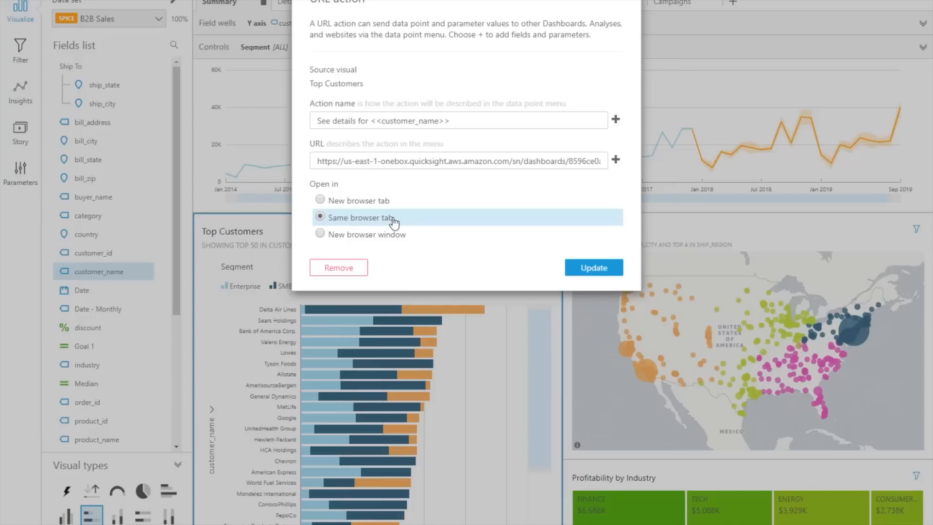
click(365, 206)
click(589, 270)
click(618, 1)
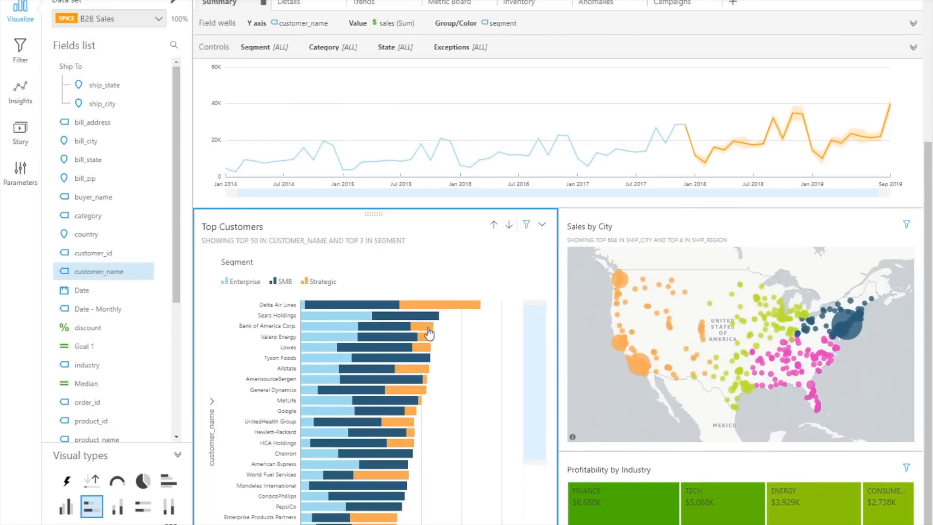
- Run the details URL action for Bank of America Corp. from its Strategic bar in Top Customers
click(422, 326)
click(508, 439)
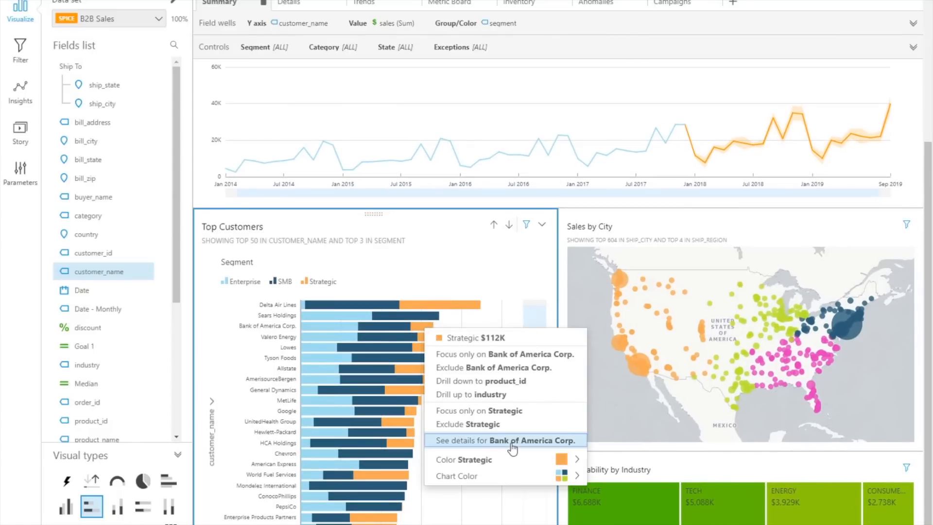
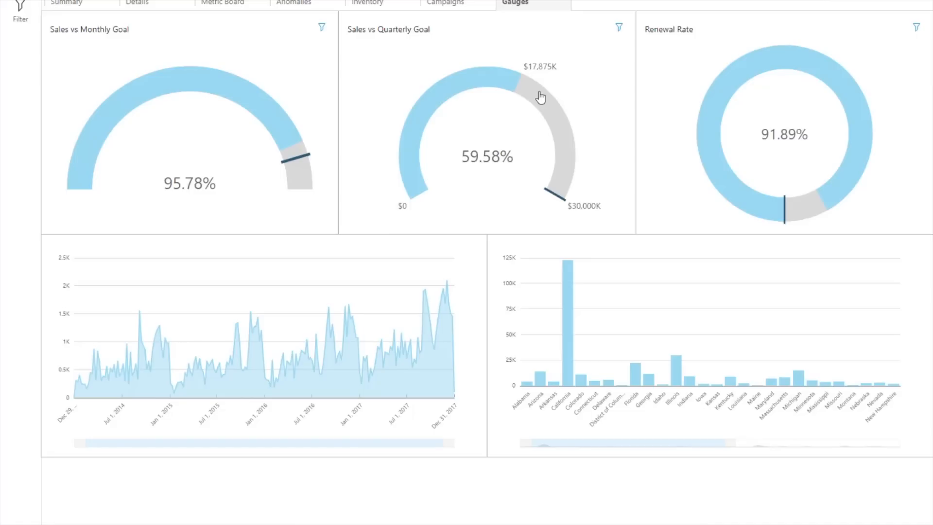
- Add a filter on the industry field to the Sales vs Monthly Goal gauge
click(21, 8)
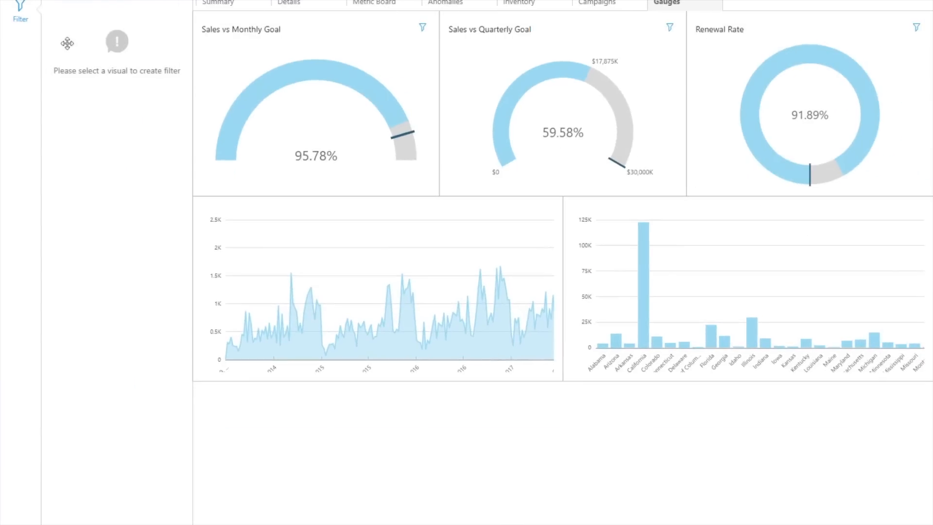
click(387, 39)
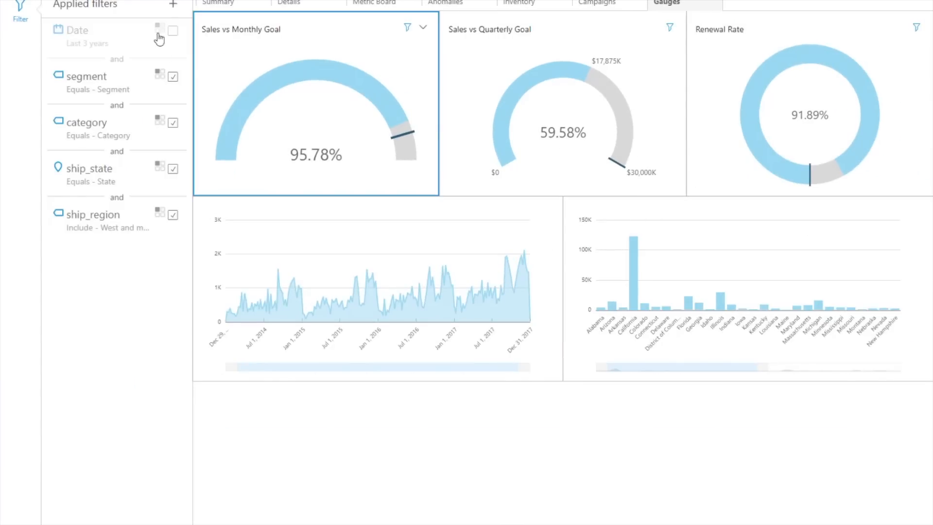
click(174, 5)
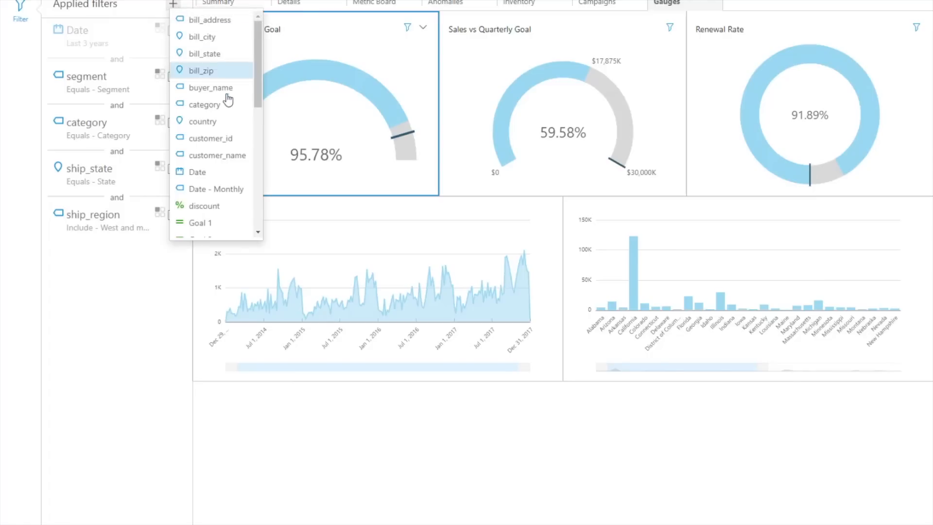
scroll(224, 102, down, 6)
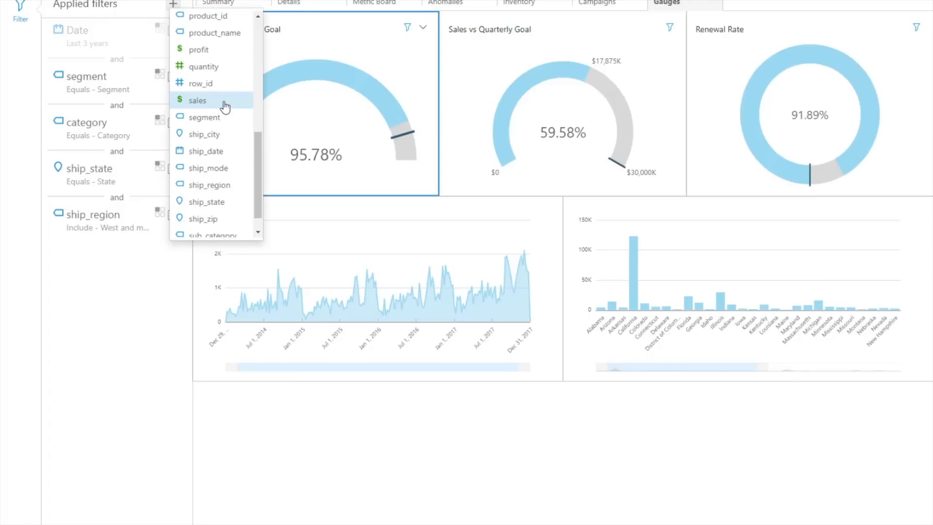
scroll(225, 106, up, 5)
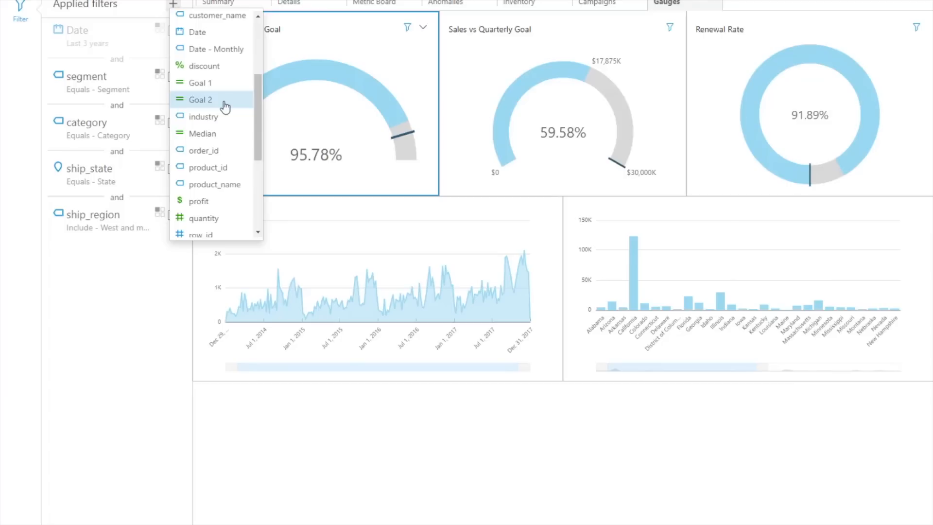
click(221, 119)
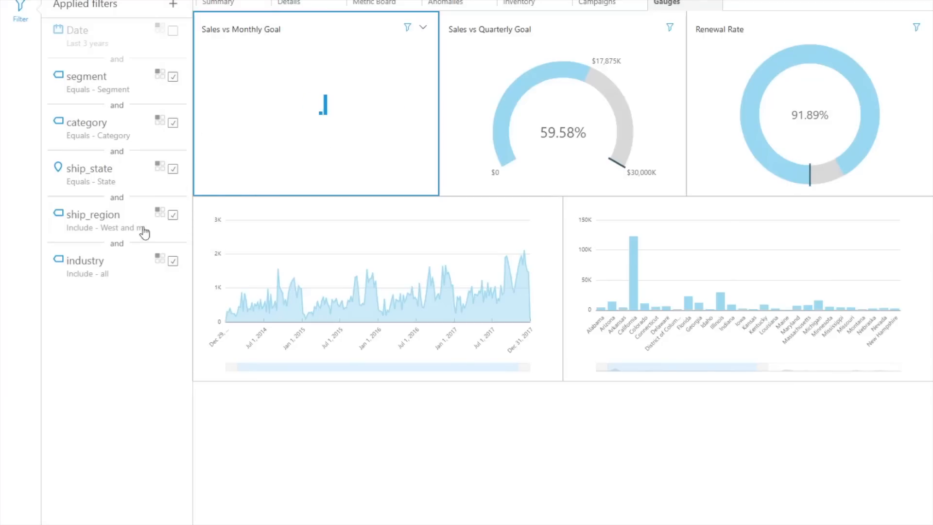
- Limit the industry filter to Energy and apply it to all visuals on the sheet
click(131, 262)
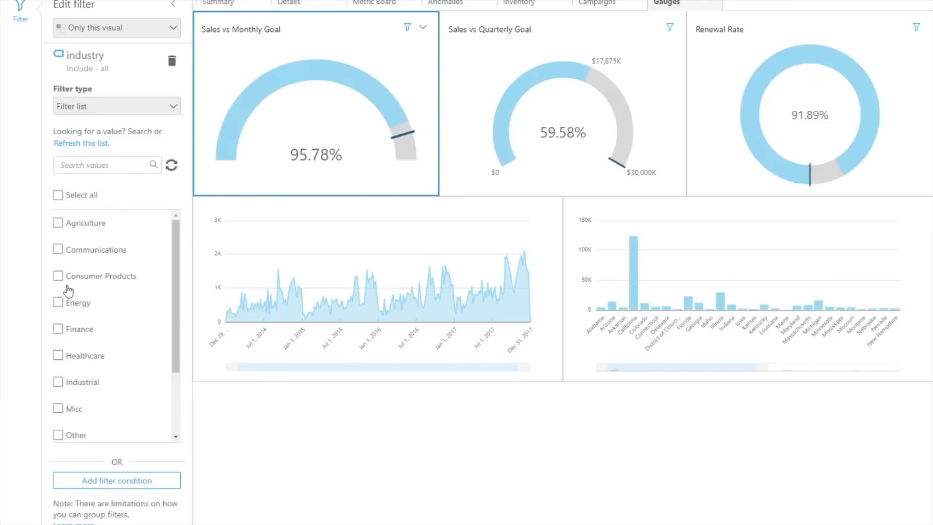
click(58, 303)
click(111, 28)
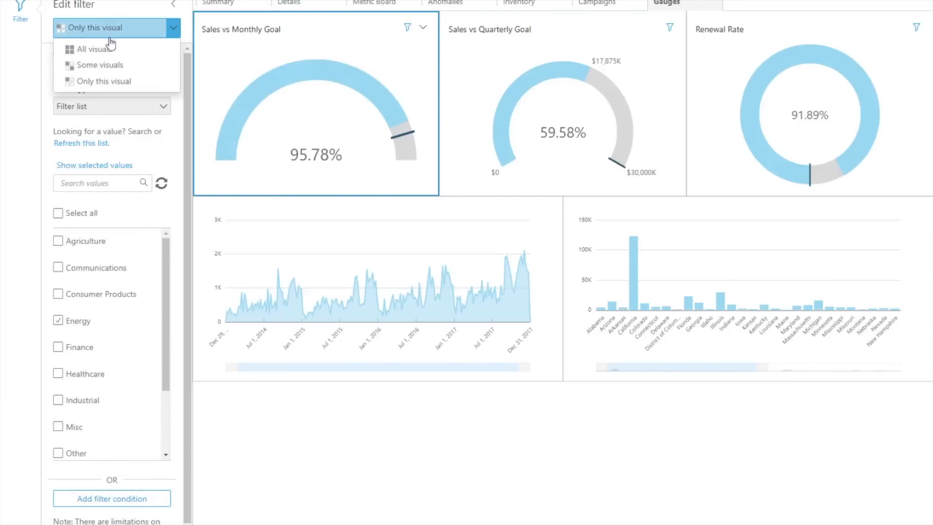
click(83, 47)
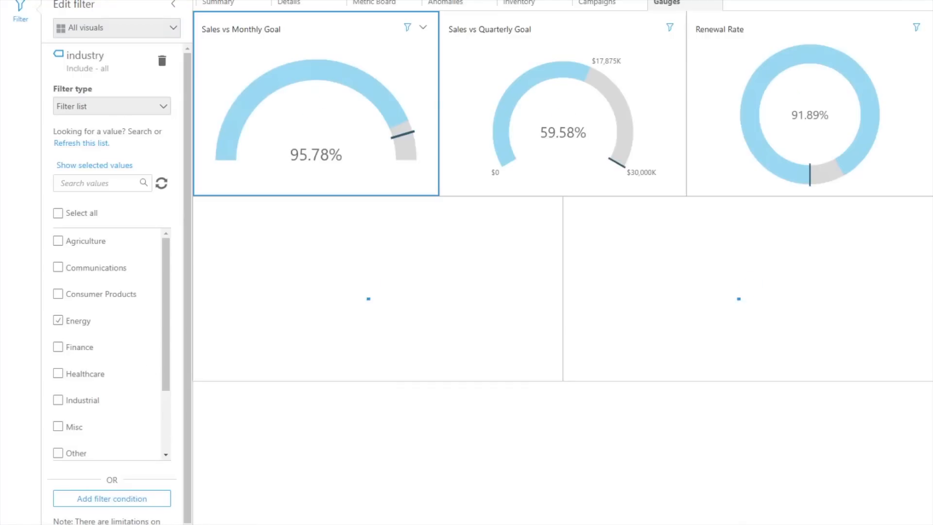
click(172, 7)
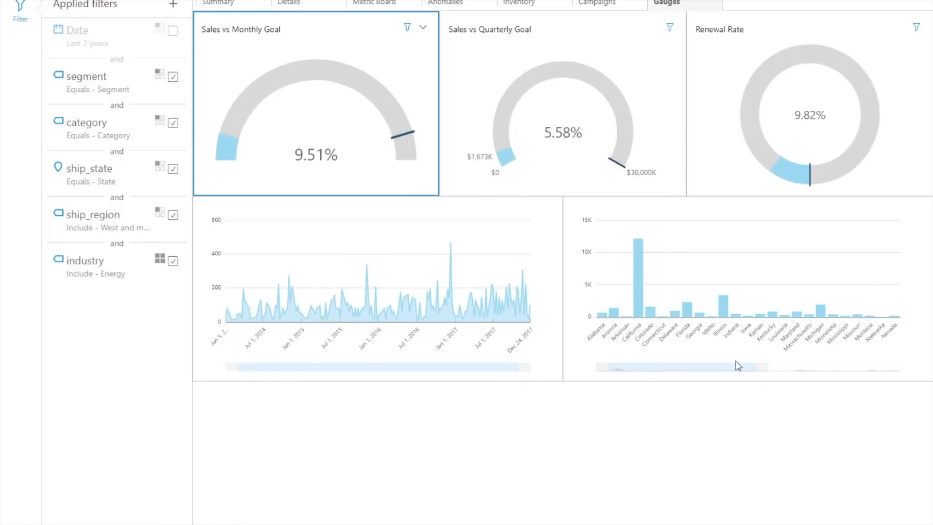
- Open the first recently viewed analysis and add a new sheet to it
click(20, 9)
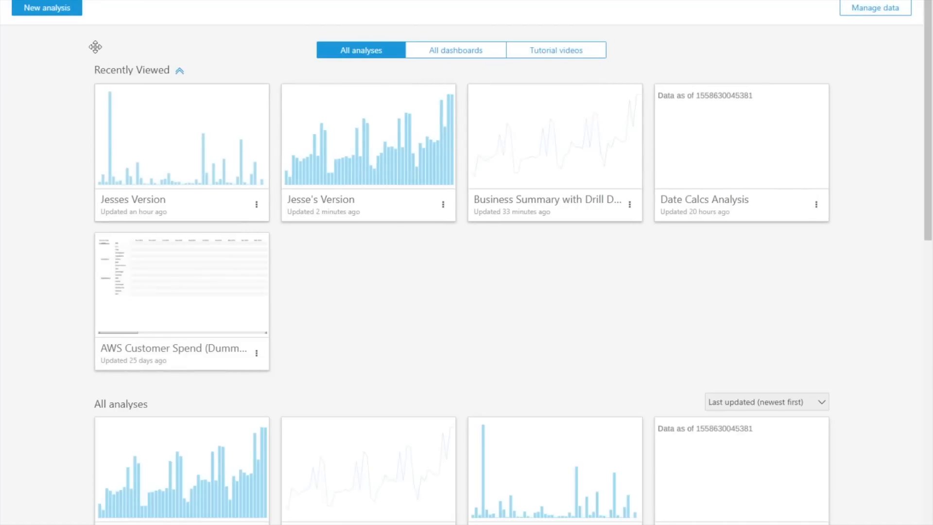
click(254, 137)
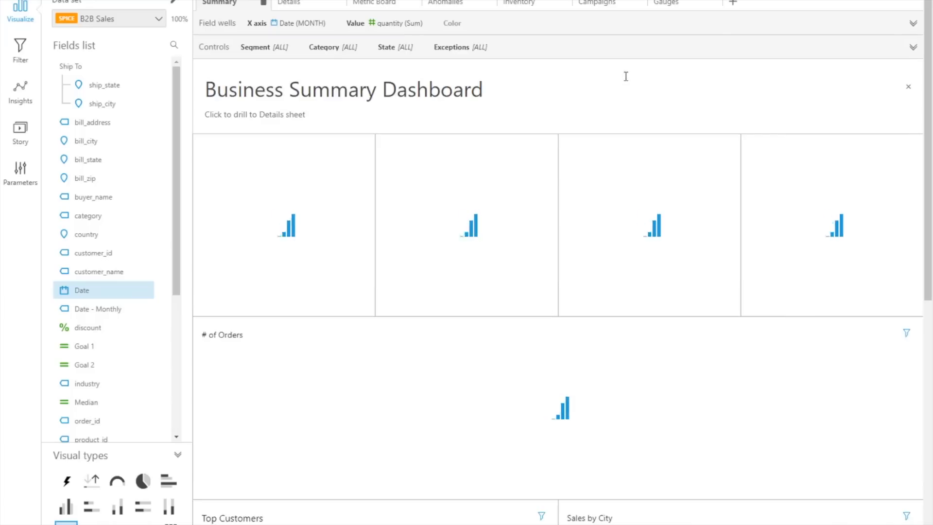
click(732, 4)
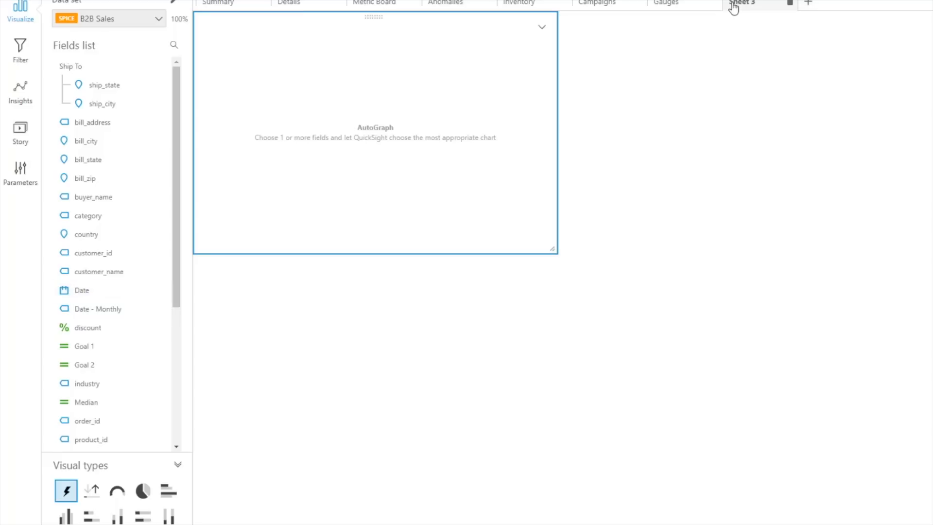
- Make the empty visual a gauge chart with sales as its value
click(118, 490)
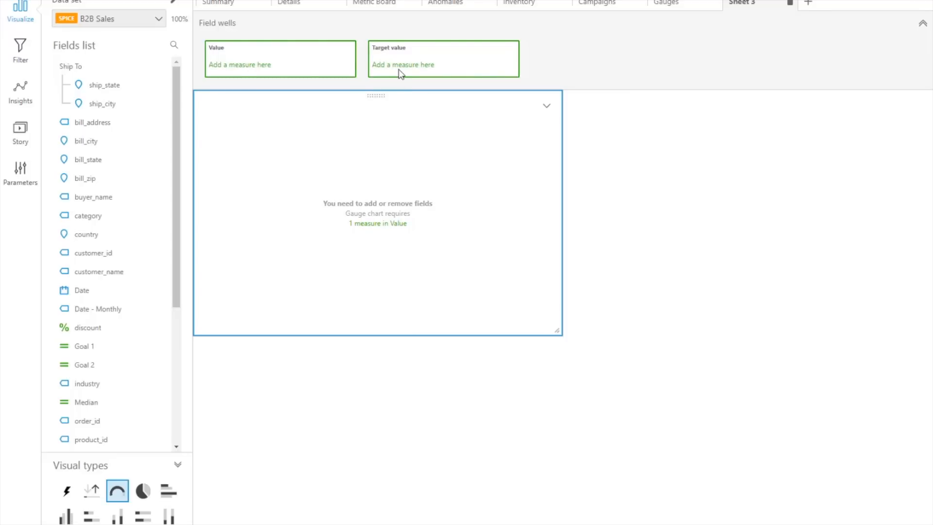
drag(174, 233, 173, 354)
drag(124, 328, 261, 67)
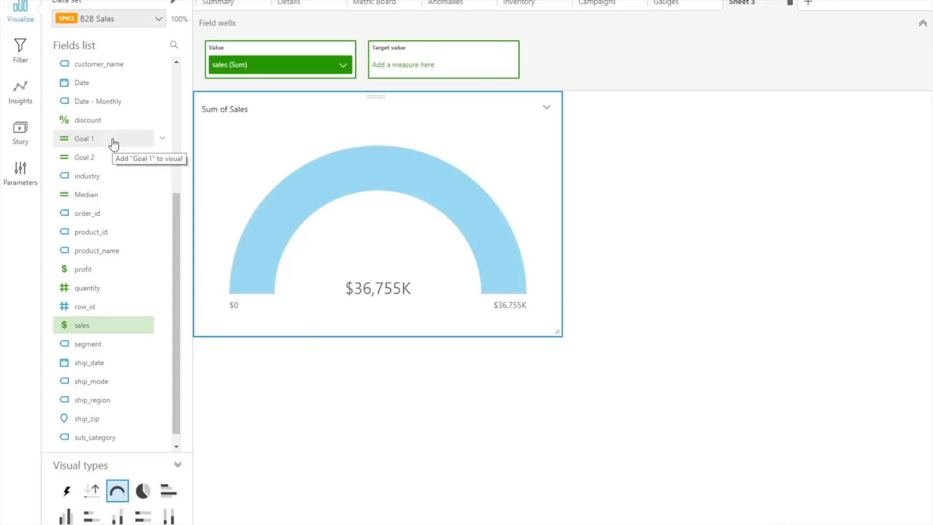
- Review the formula of the Goal 1 calculated field and assign Goal 1 as the gauge's target value
click(162, 139)
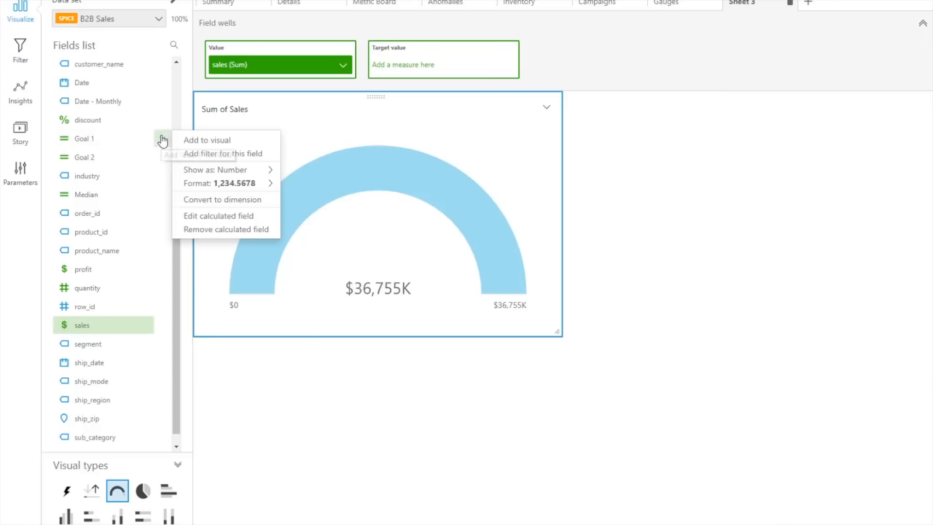
click(217, 216)
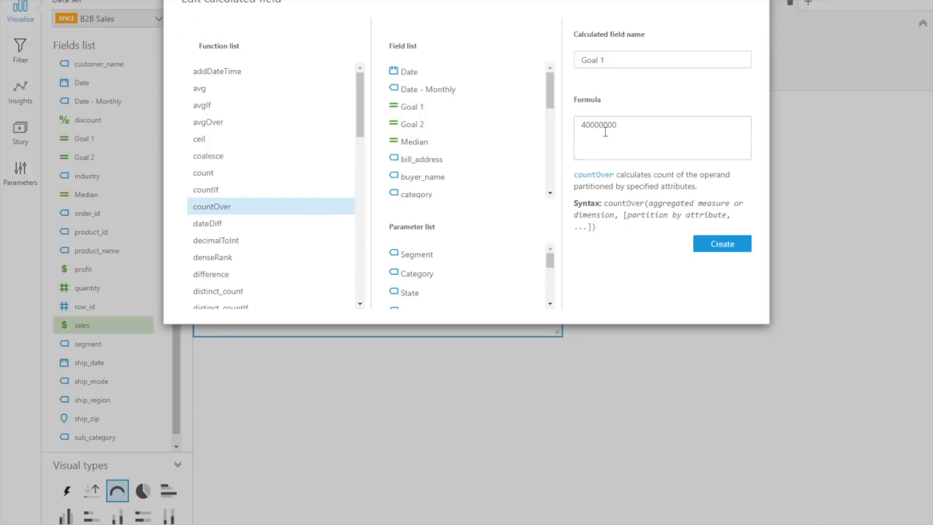
drag(632, 125, 575, 124)
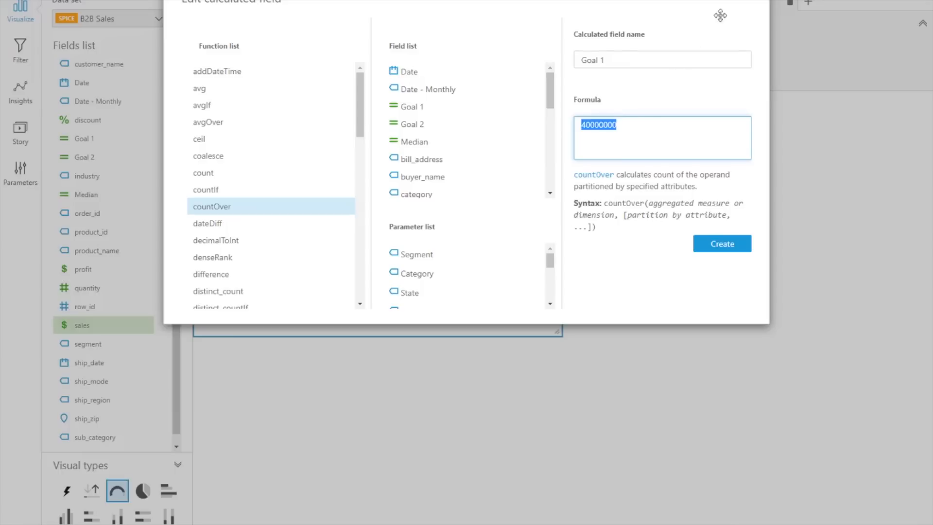
click(745, 3)
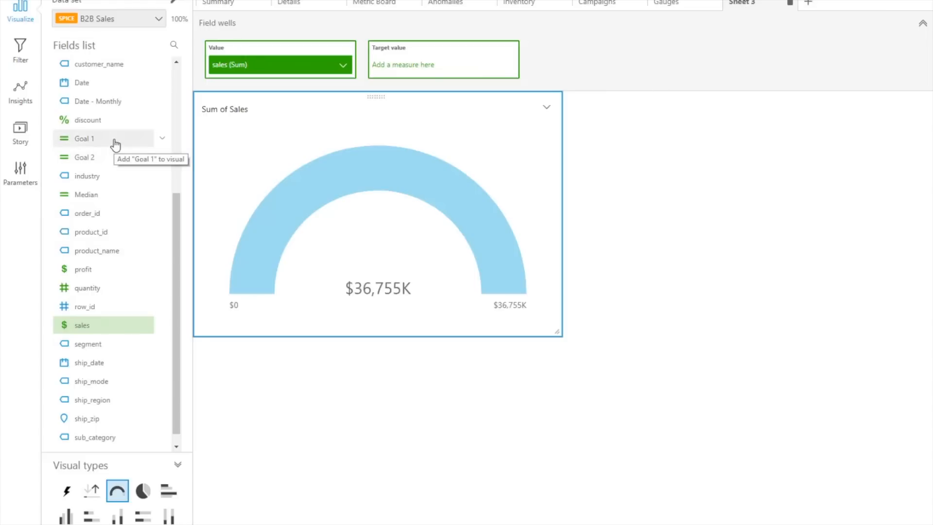
drag(115, 144, 427, 66)
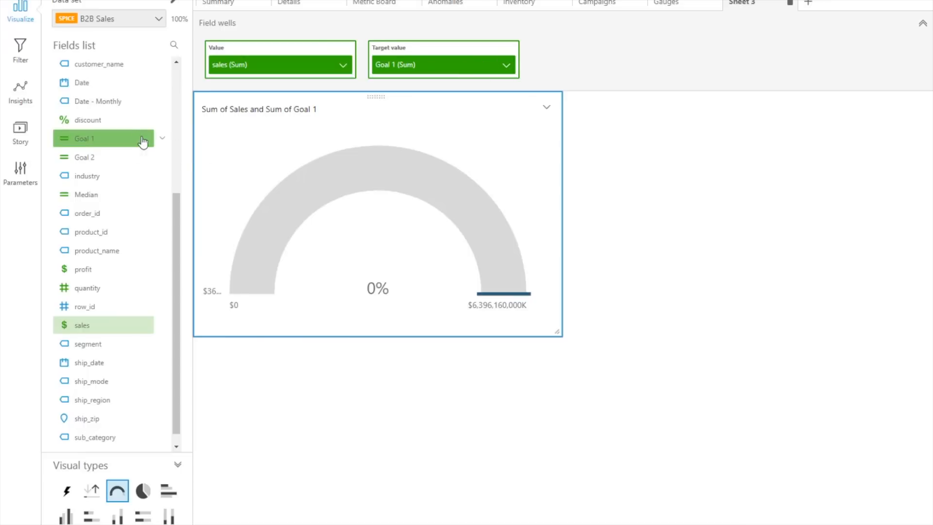
click(162, 142)
click(209, 215)
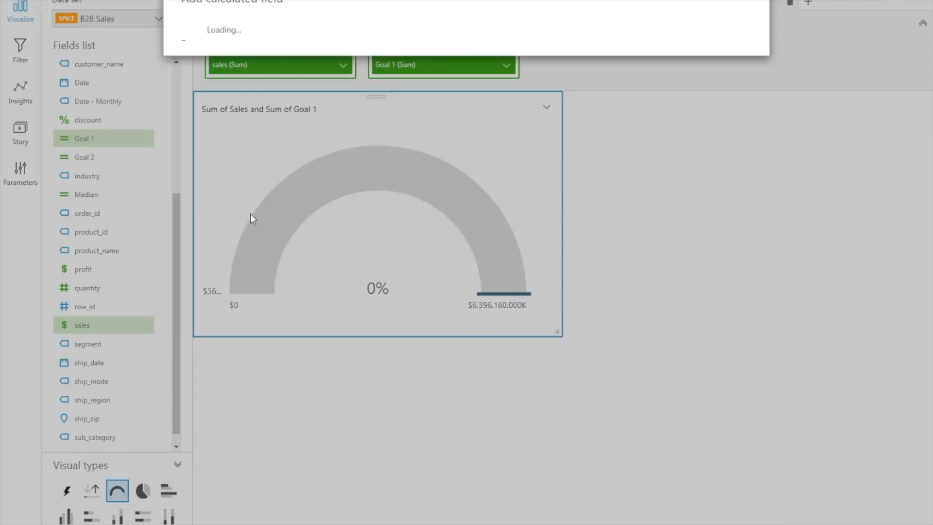
click(745, 2)
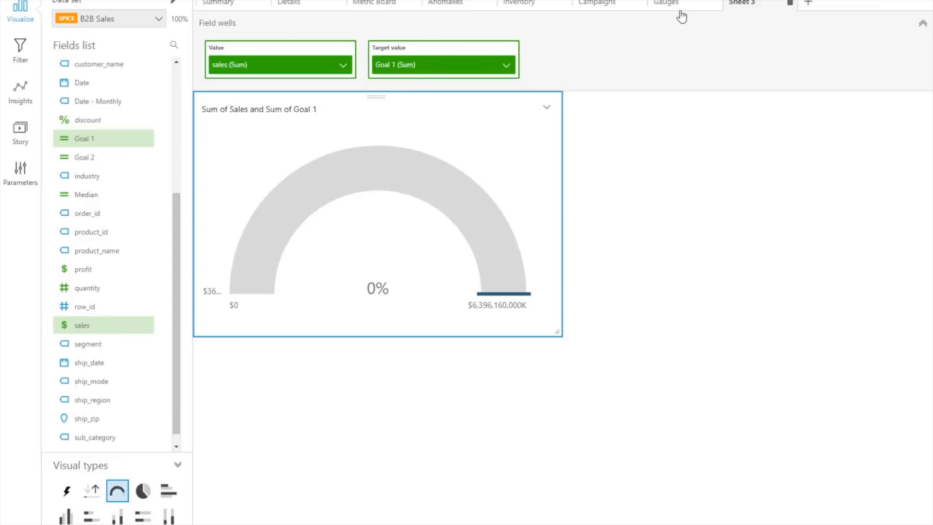
- Change the aggregation of the gauge's Goal 1 target value to Average
click(507, 71)
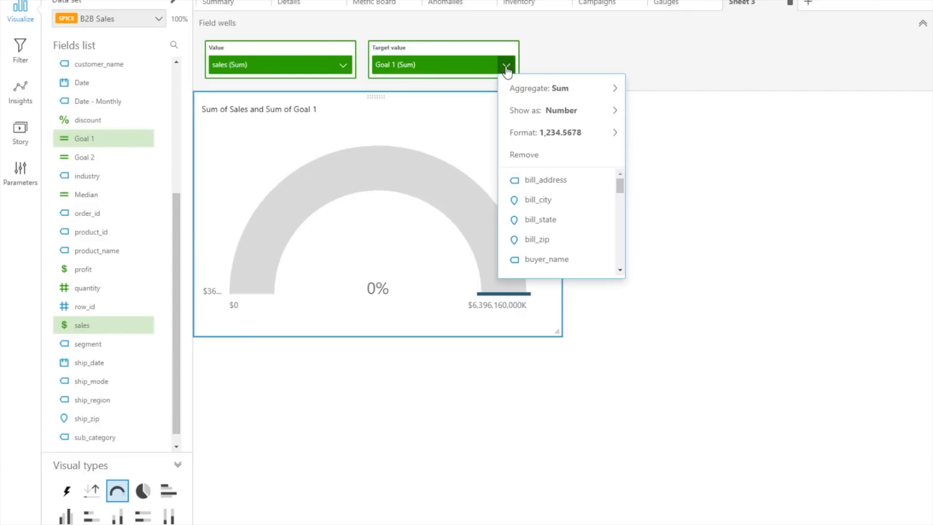
mouse_move(534, 96)
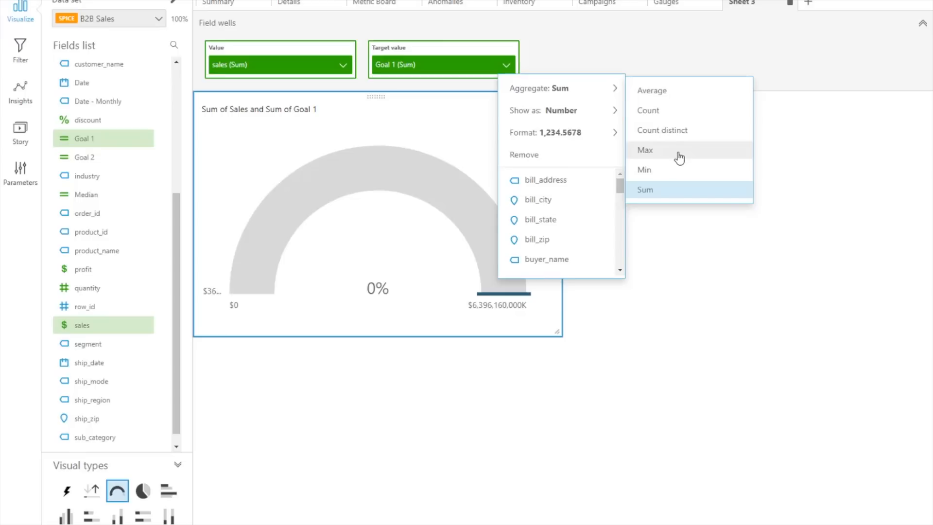
click(668, 97)
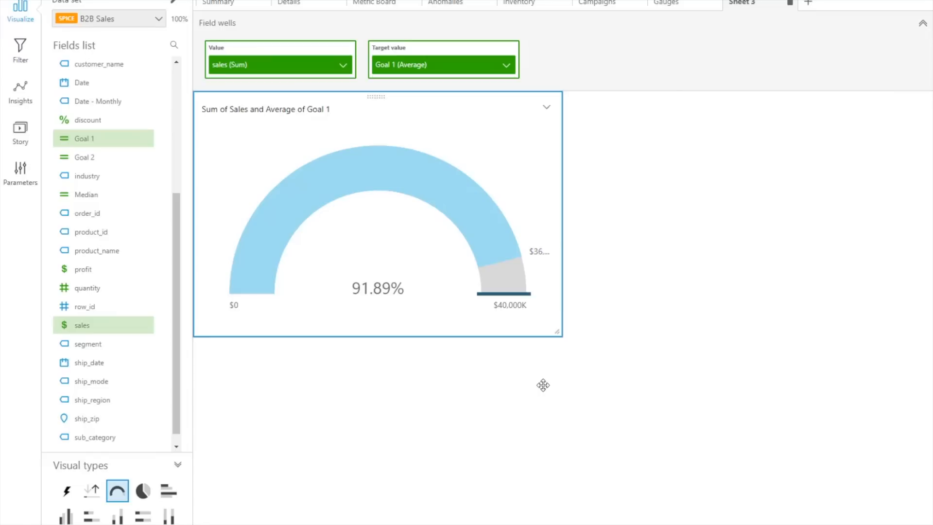
- Format the gauge to display a comparison as Difference as percent (%), after previewing the hidden, actual and Difference options
click(547, 107)
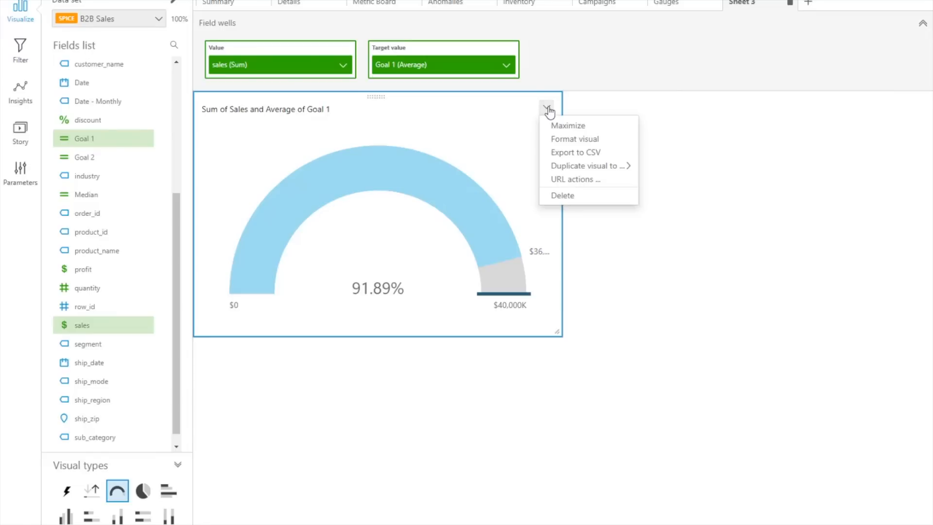
click(569, 140)
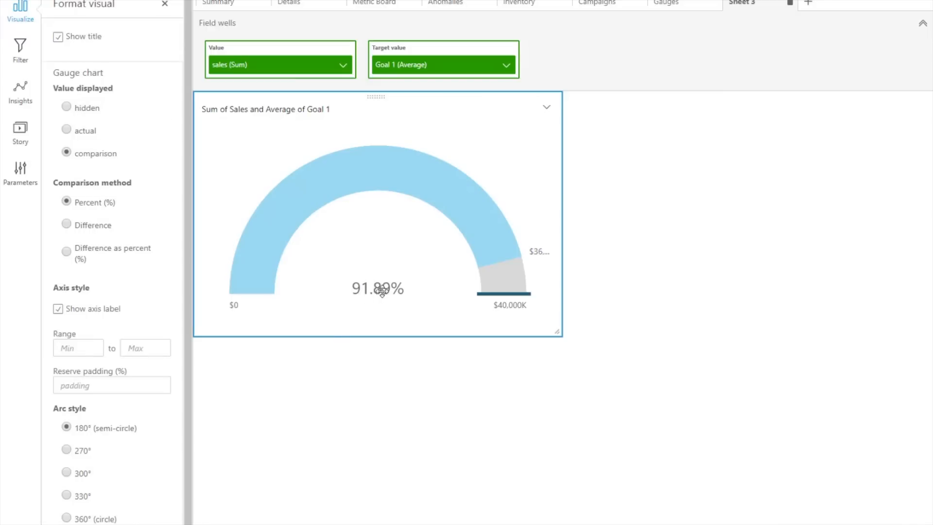
click(69, 110)
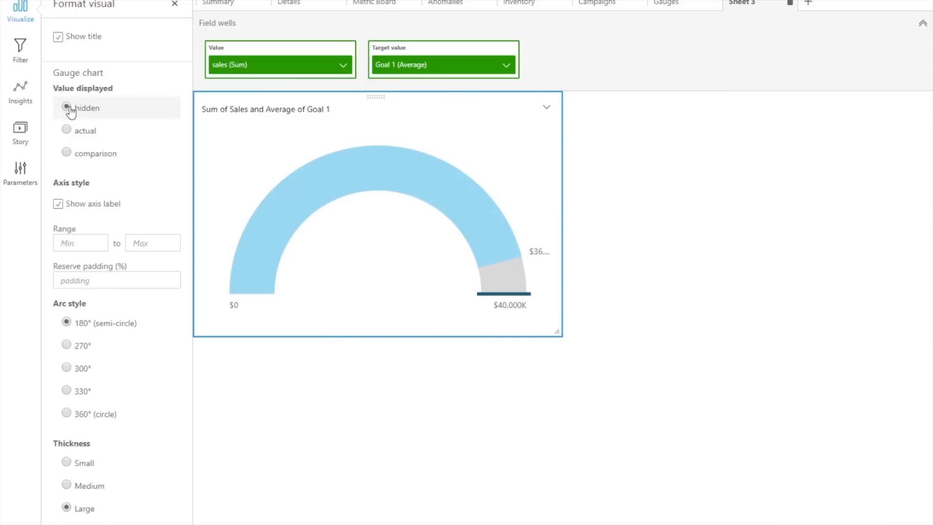
click(69, 134)
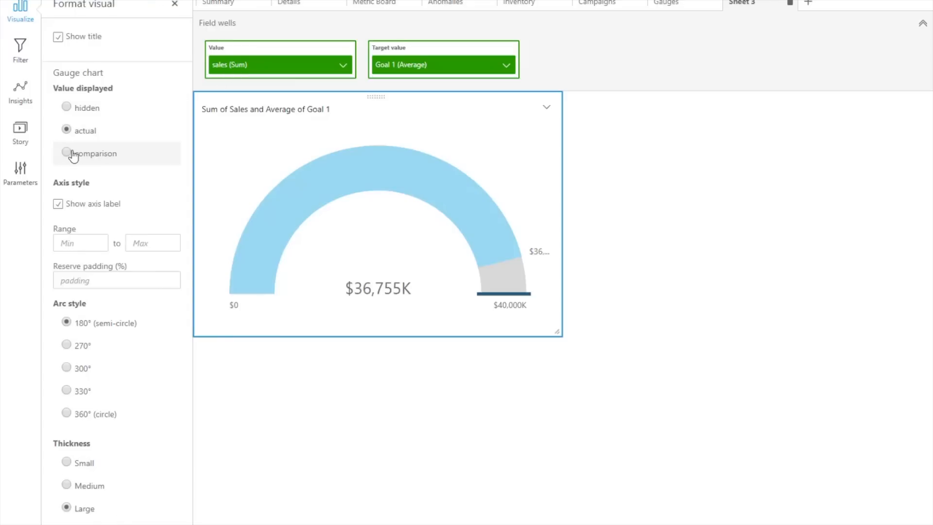
click(72, 154)
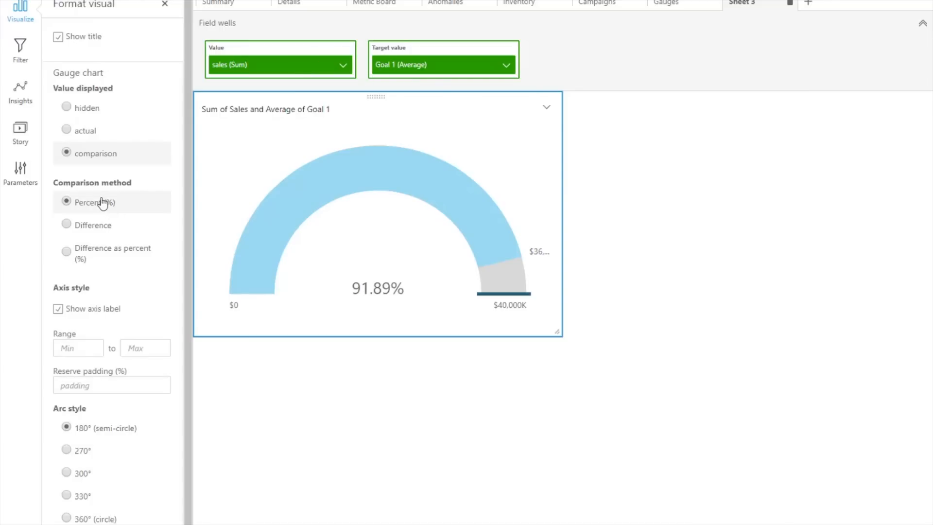
click(98, 226)
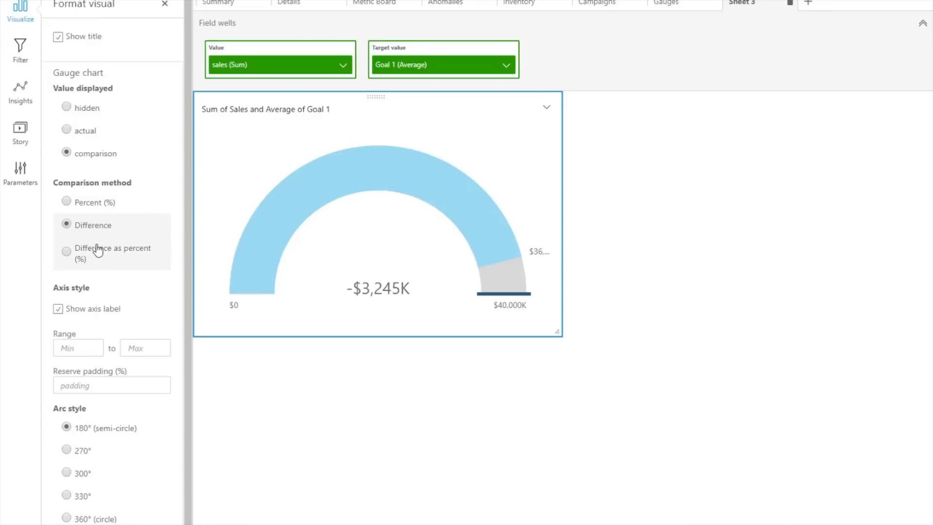
click(97, 256)
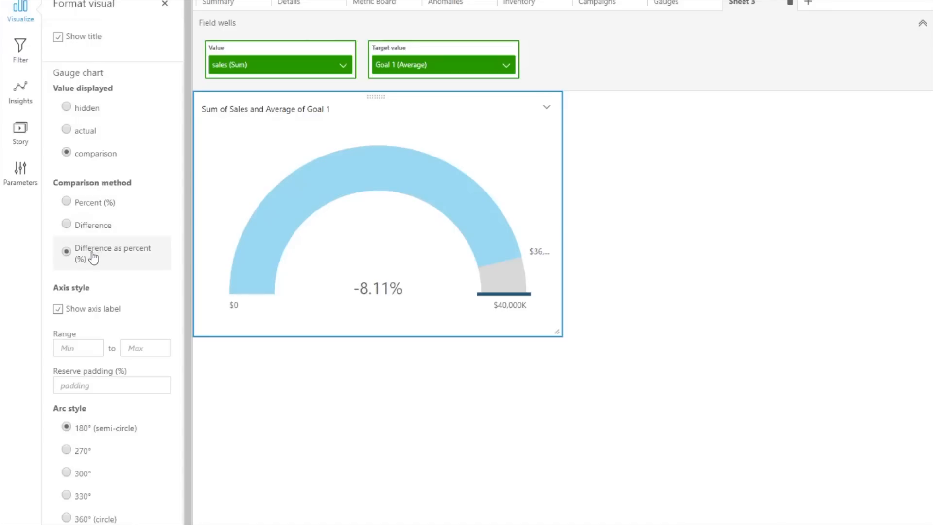
- Toggle the gauge's axis label off and on, and preview the 270°, 180°, 300°, 330° and 360° arc styles
click(88, 311)
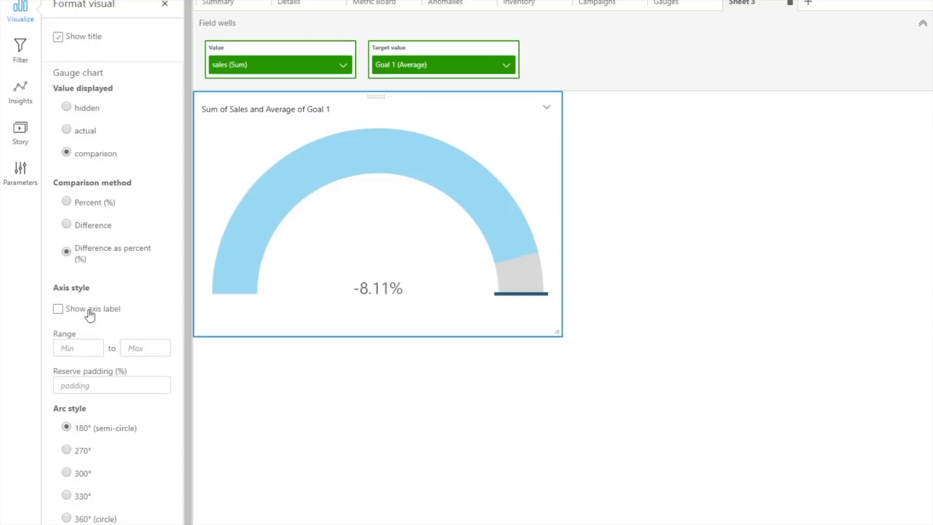
click(89, 314)
click(73, 450)
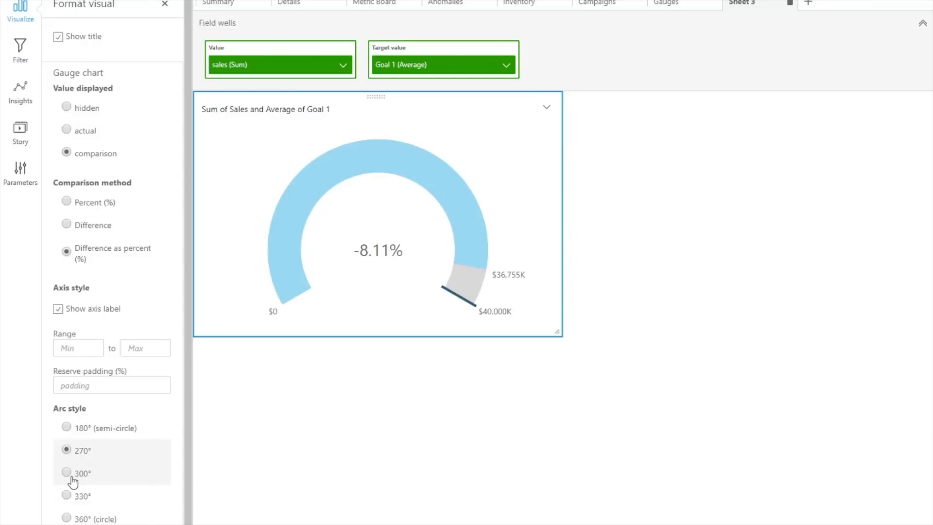
click(77, 432)
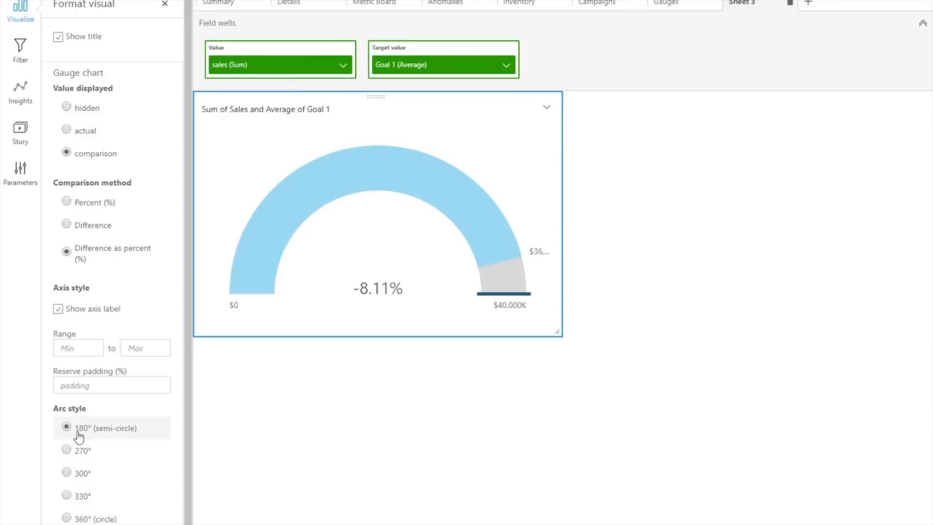
click(79, 454)
click(83, 476)
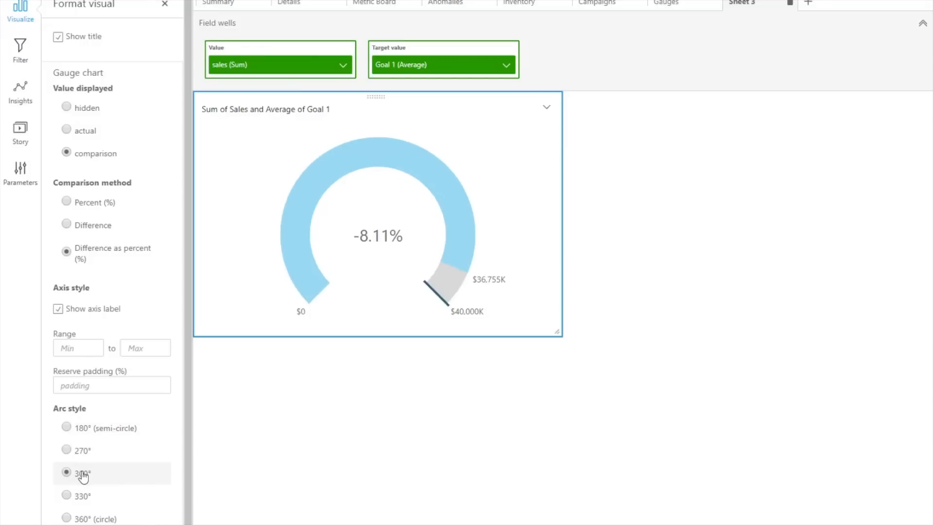
click(80, 496)
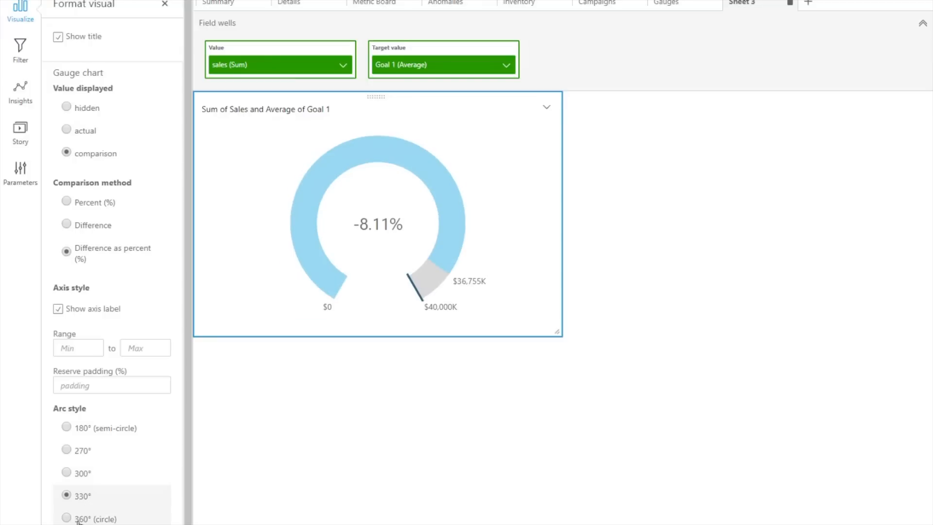
click(79, 520)
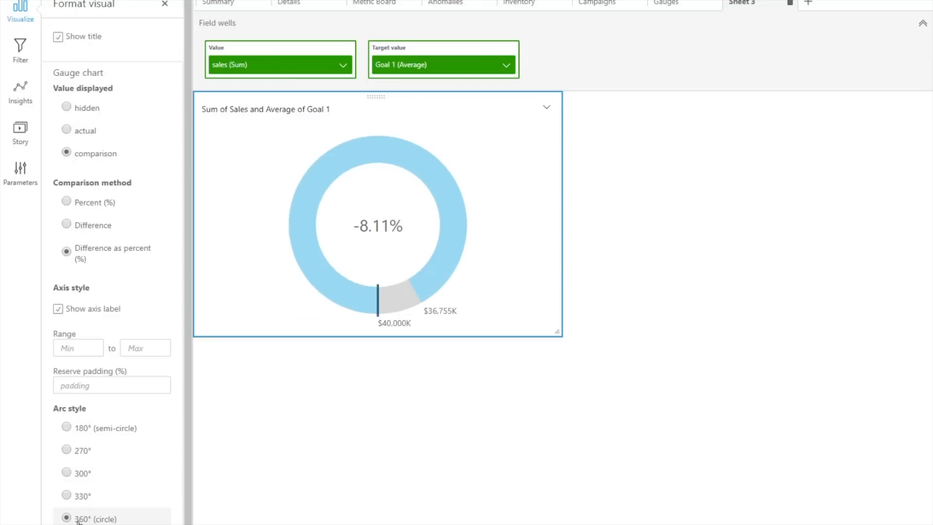
- Try the Small thickness on the gauge arc and restore the Large thickness
scroll(124, 381, down, 1)
click(67, 518)
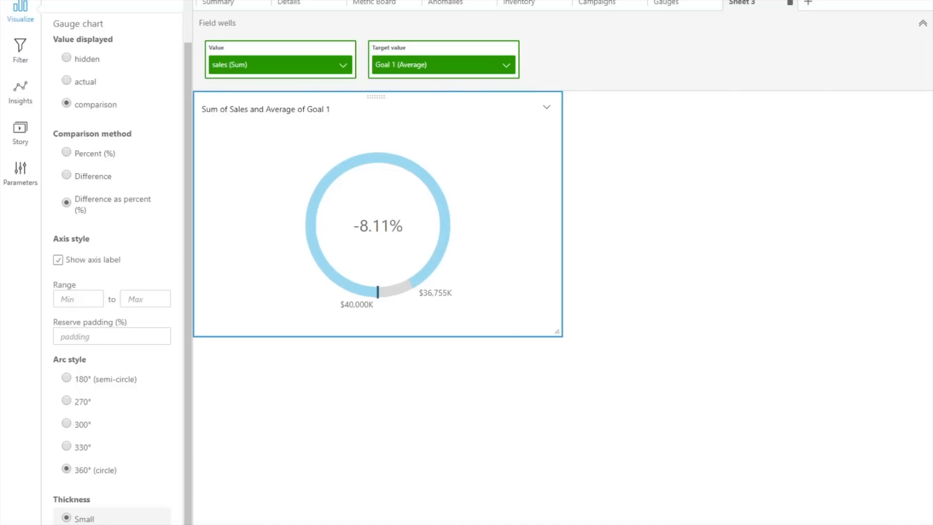
click(67, 524)
click(67, 524)
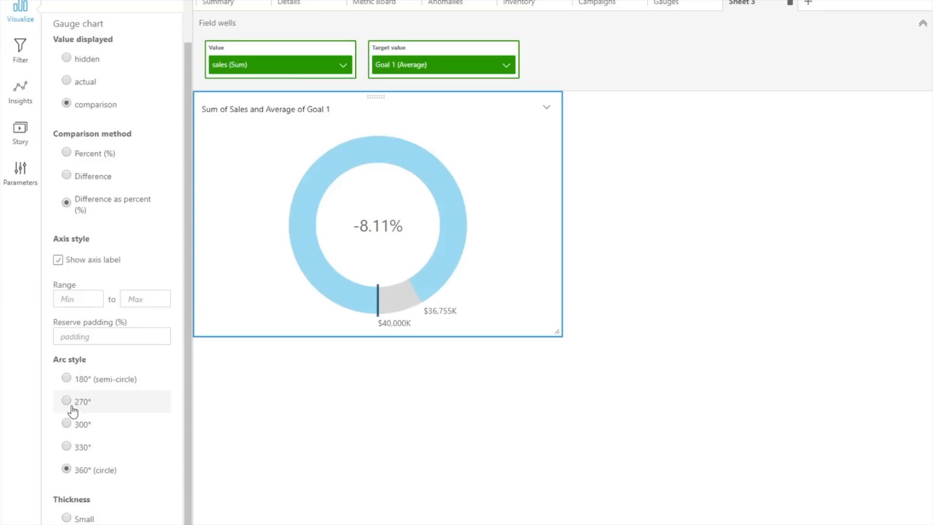
- Set the gauge's arc style to 300° and its reserve padding to 20%
click(72, 425)
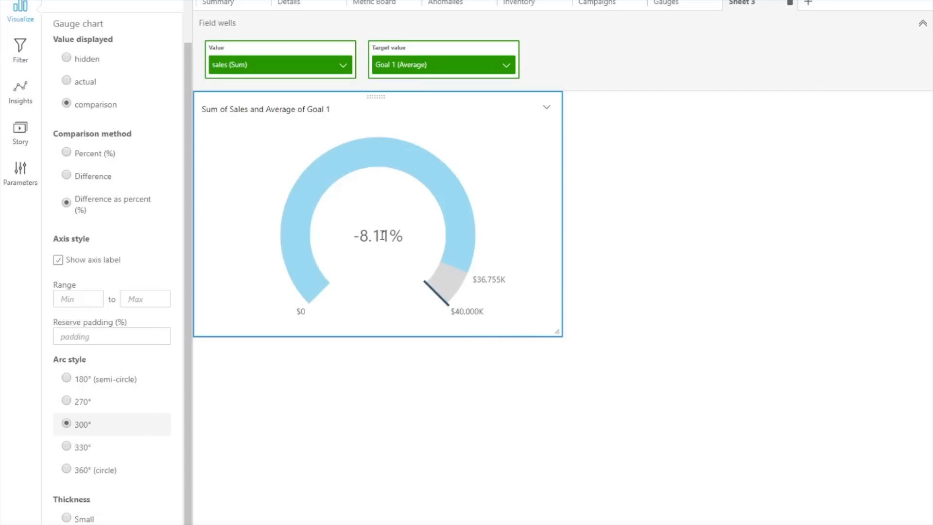
click(102, 339)
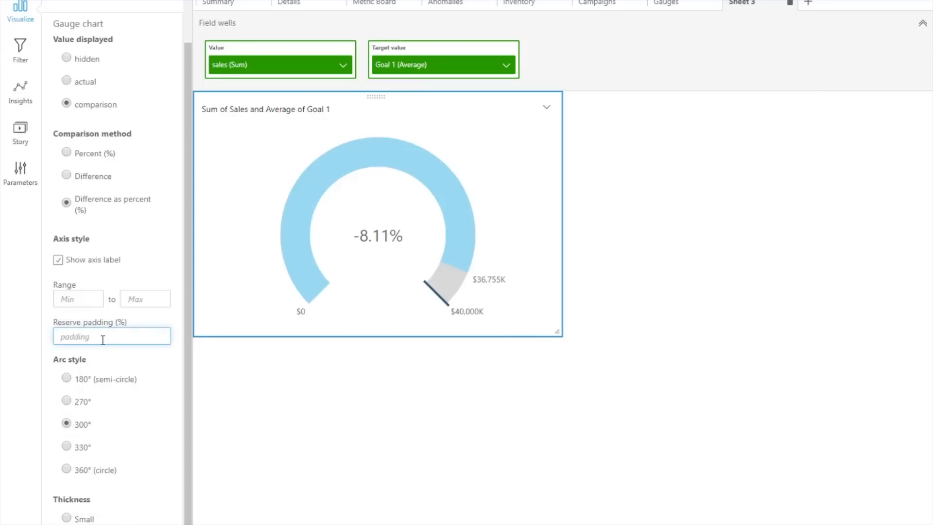
text(20)
click(14, 346)
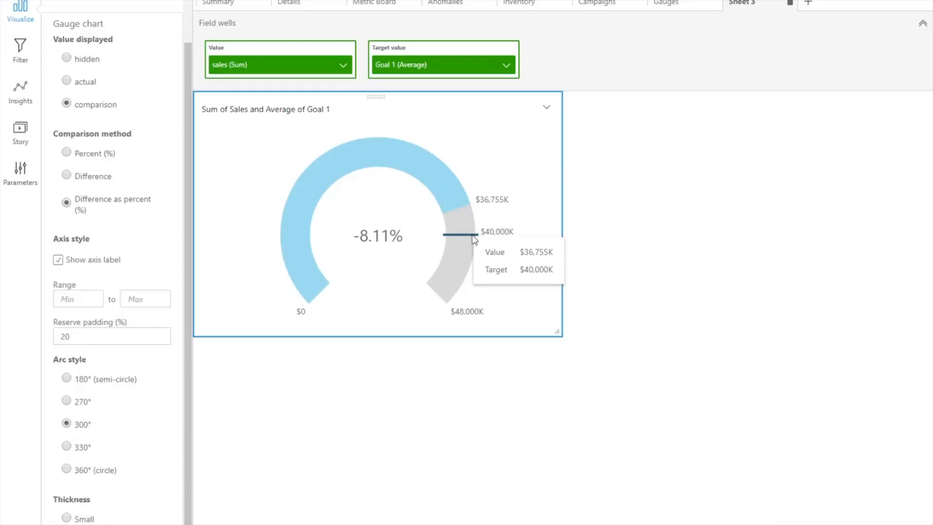
mouse_move(468, 210)
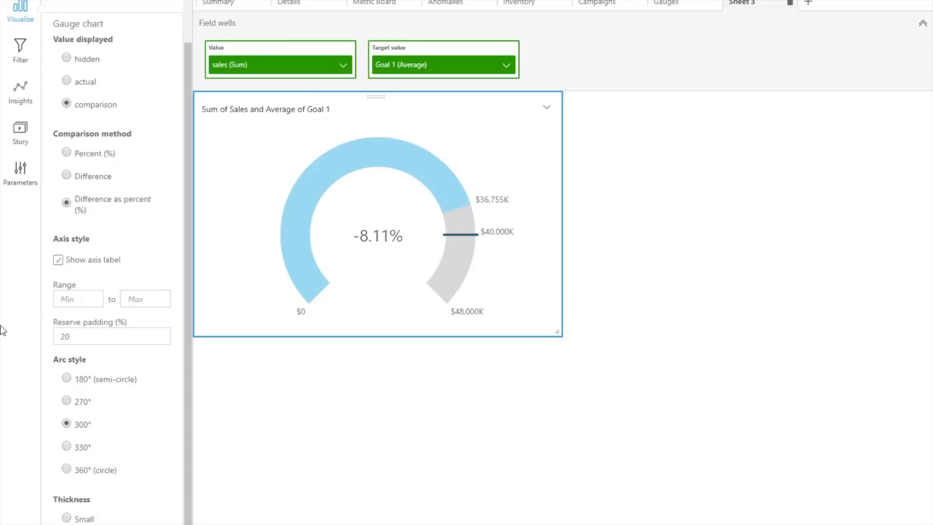
- Duplicate the gauge chart onto the current sheet
click(546, 108)
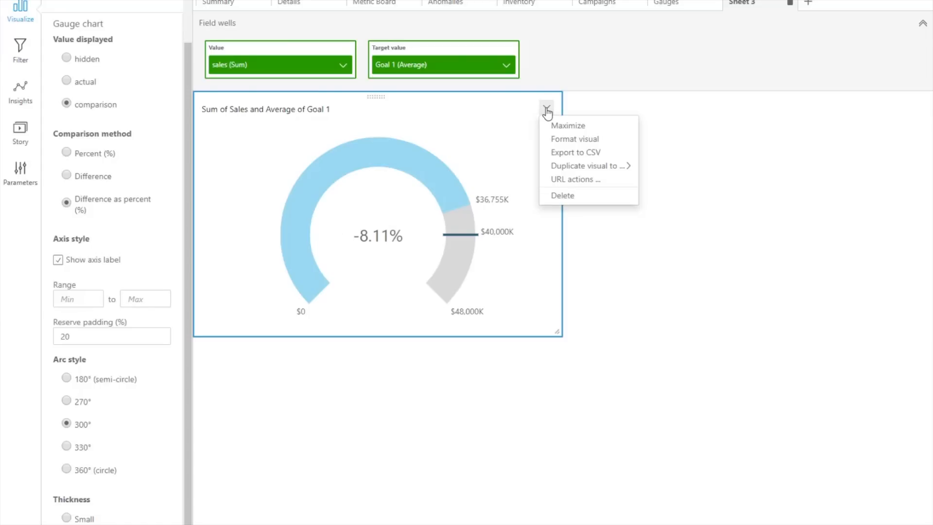
mouse_move(617, 166)
click(666, 165)
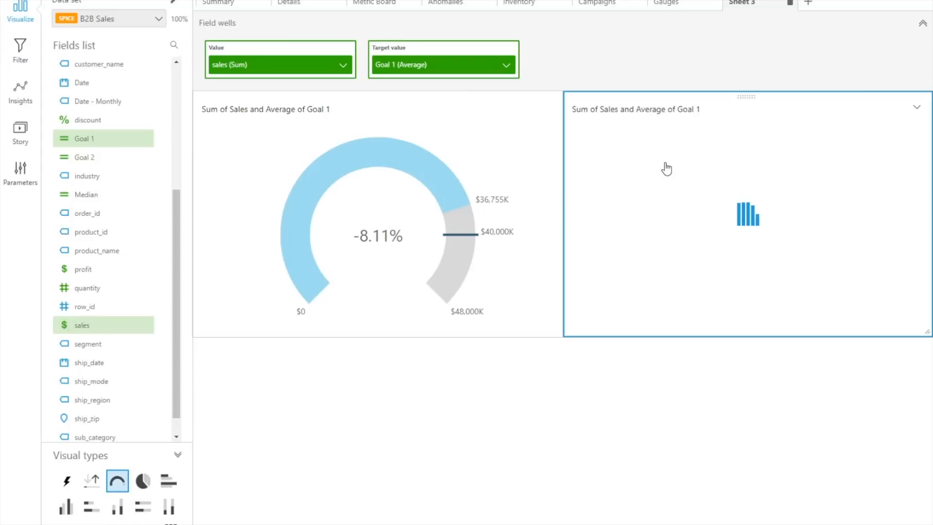
click(915, 108)
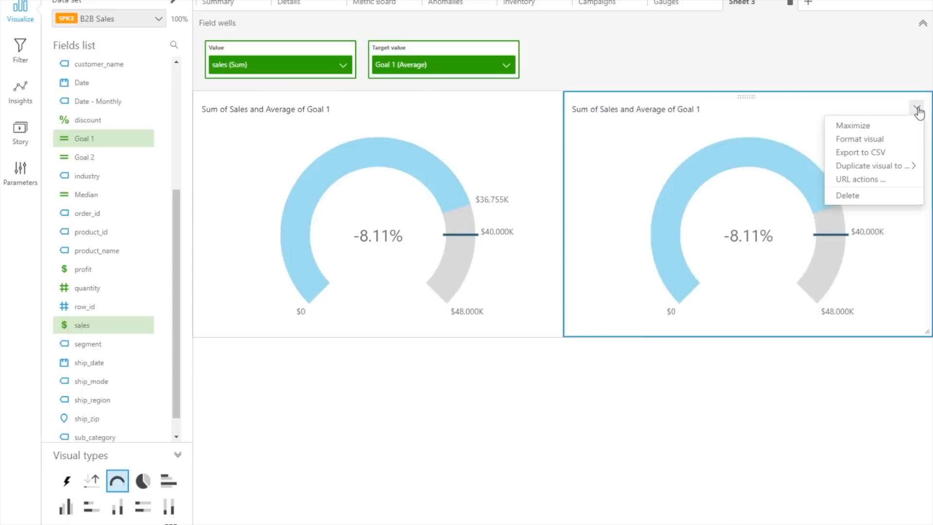
click(583, 391)
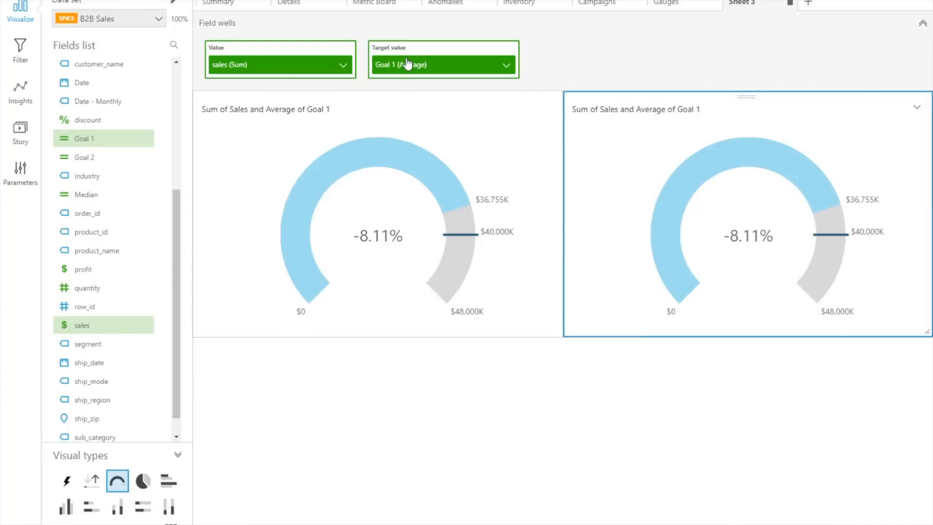
- Replace the duplicated gauge's target value with Goal 2, aggregated as Average
drag(103, 160, 434, 76)
click(507, 64)
mouse_move(558, 90)
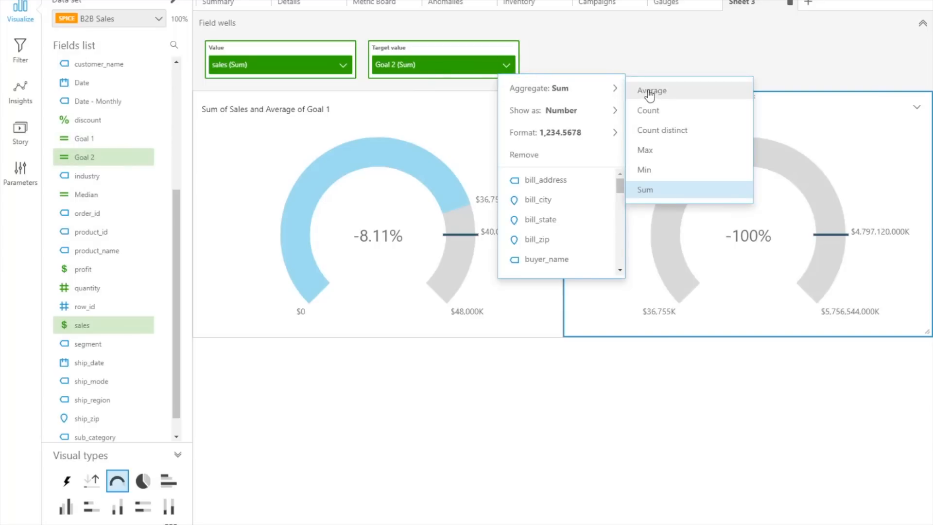
click(651, 92)
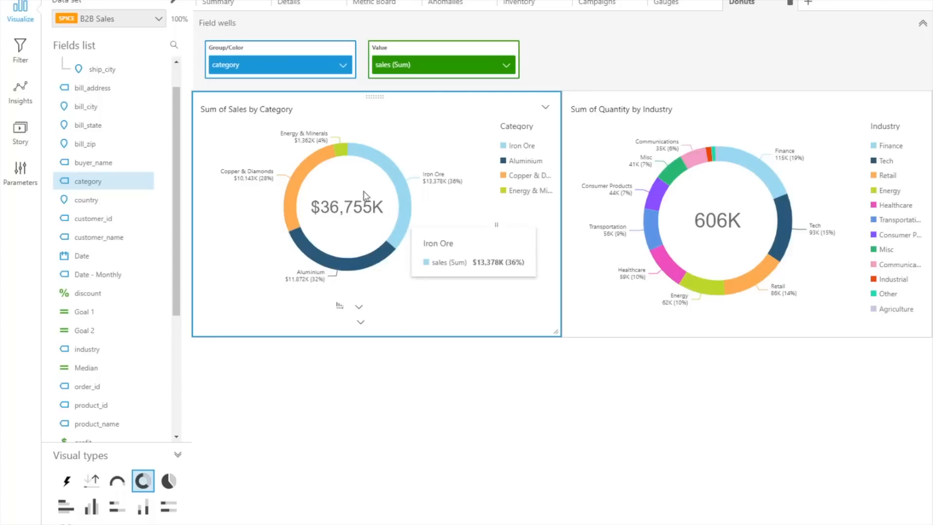
- Add a new visual to the Donuts sheet and make it a donut chart
click(63, 2)
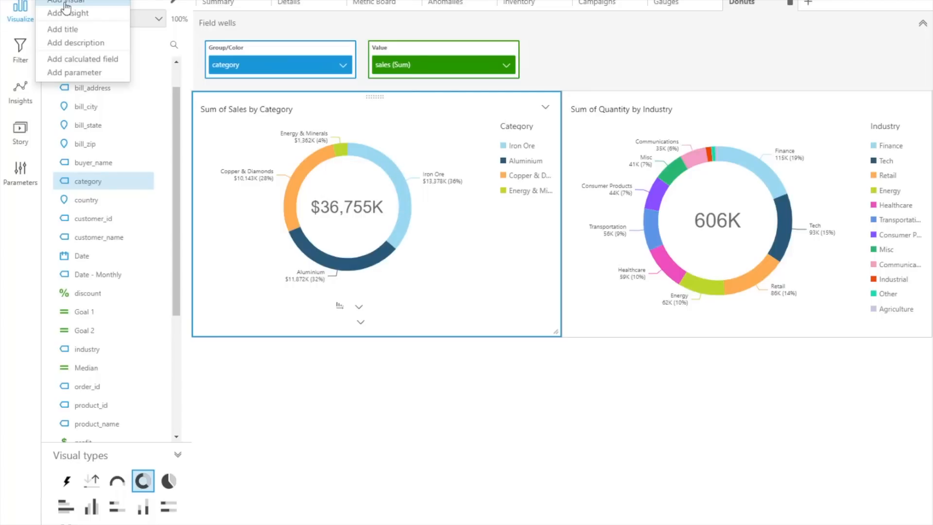
click(63, 1)
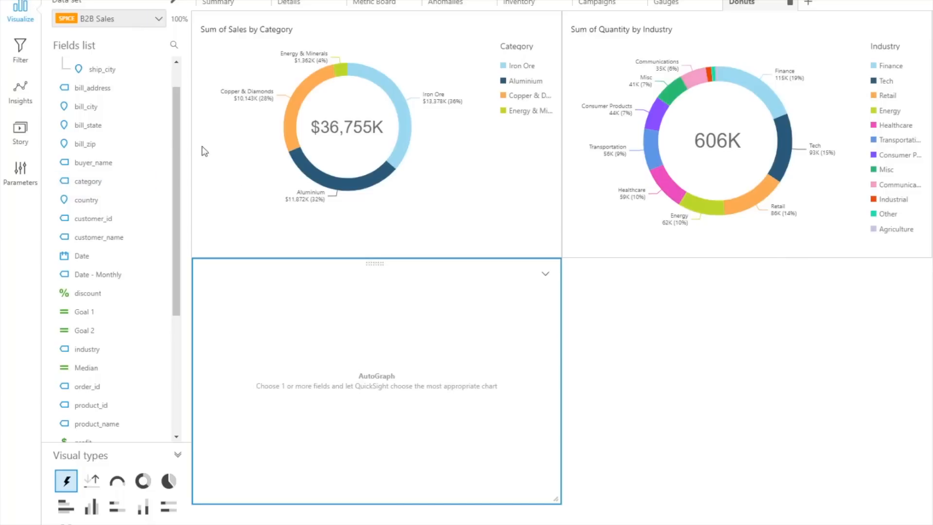
click(142, 482)
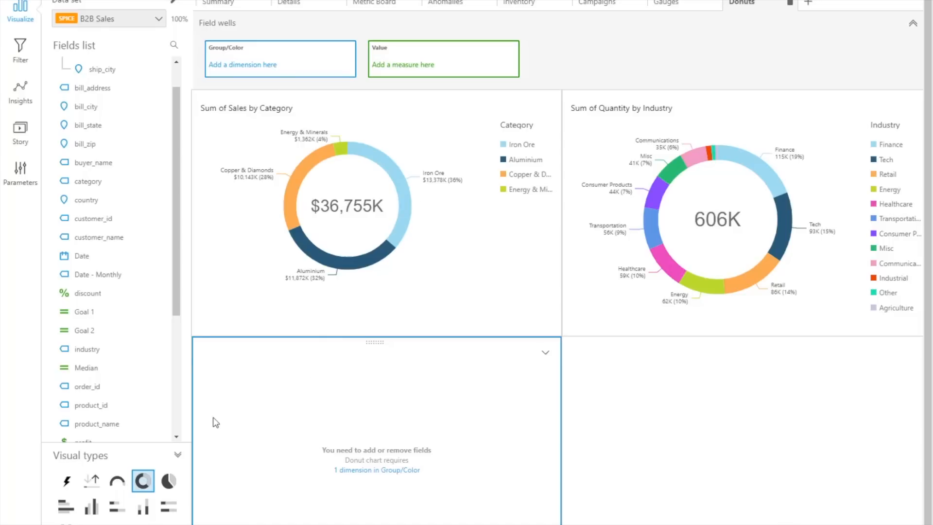
- Assign profit as the new donut chart's value and segment as its grouping dimension
drag(174, 297, 184, 411)
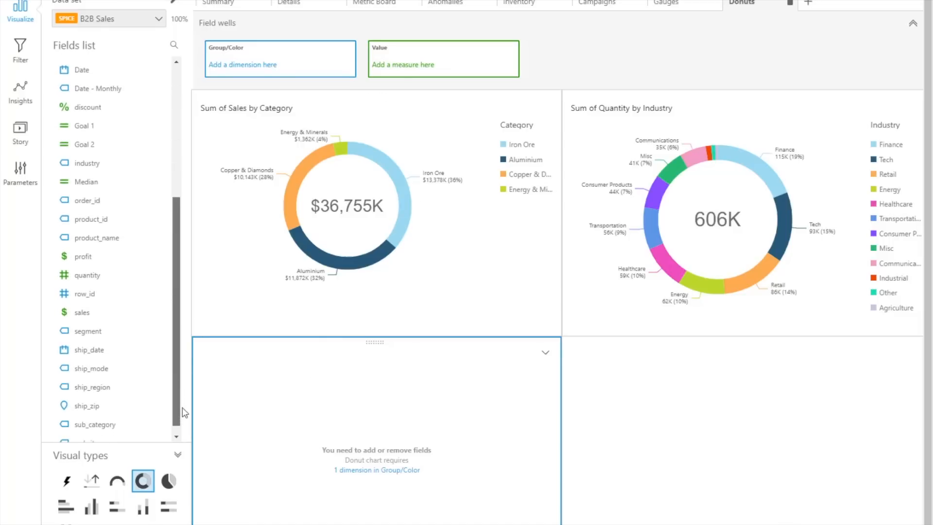
click(121, 259)
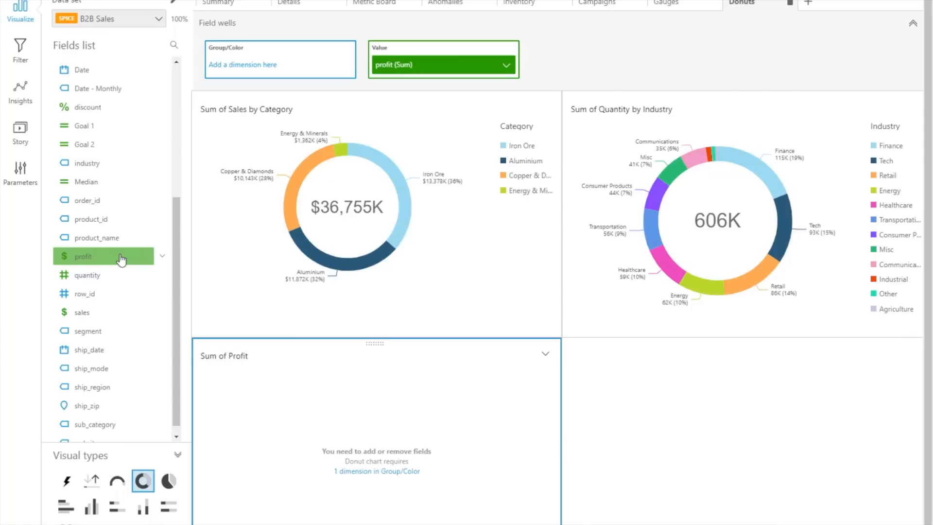
scroll(127, 298, down, 1)
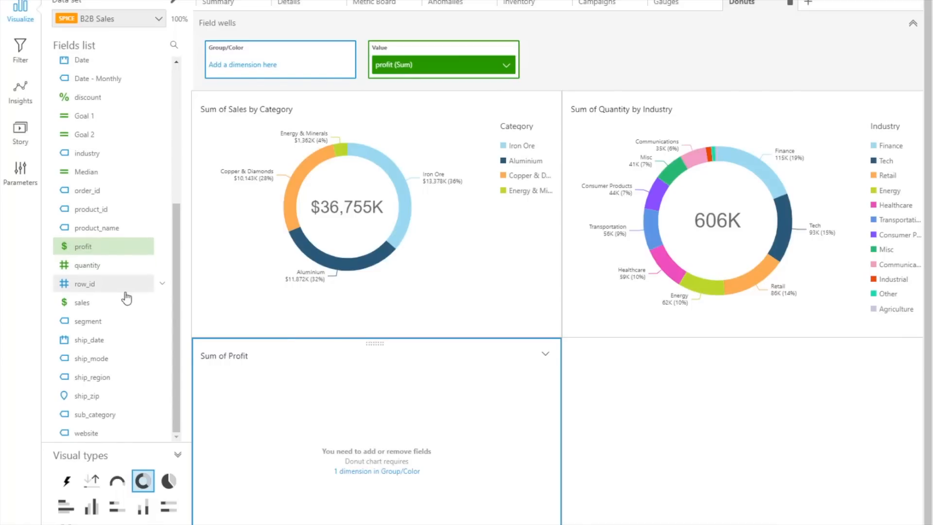
click(121, 322)
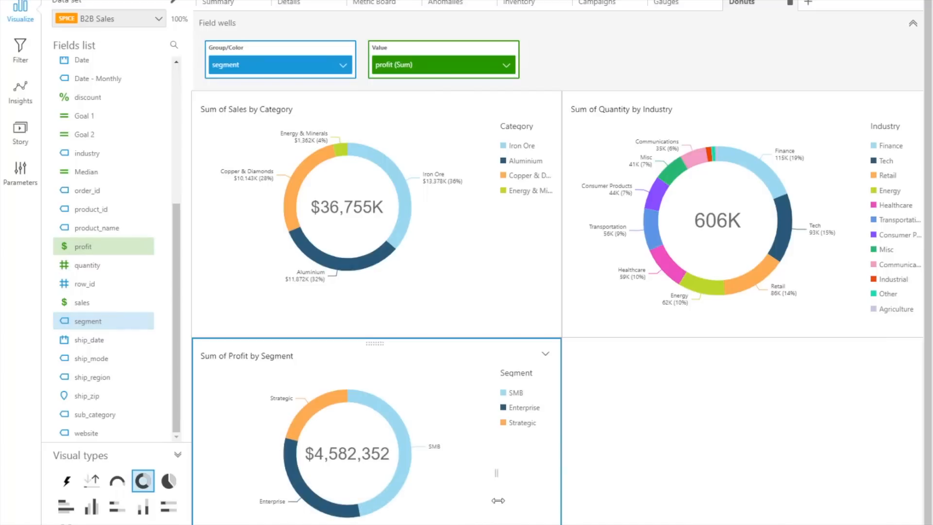
- Maximize the profit by segment donut chart and set its donut size to Large in the visual's formatting
click(545, 354)
click(552, 370)
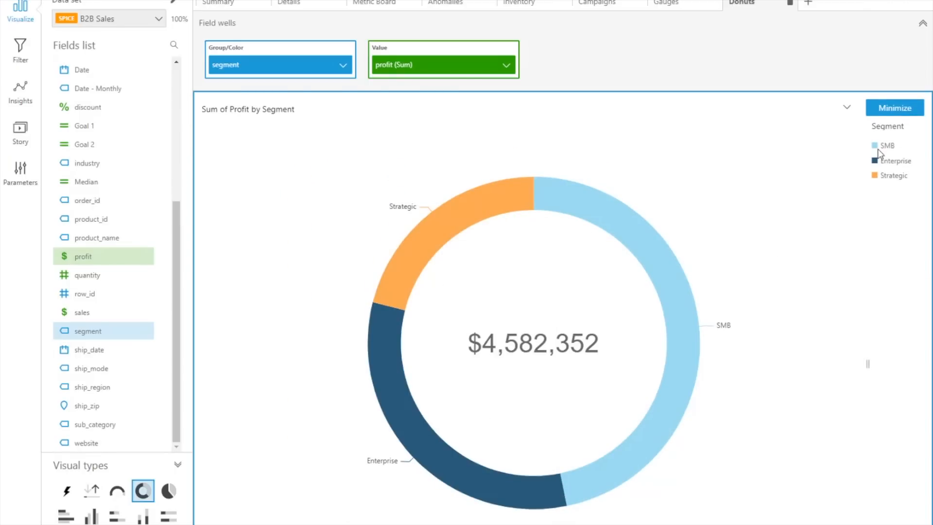
click(846, 108)
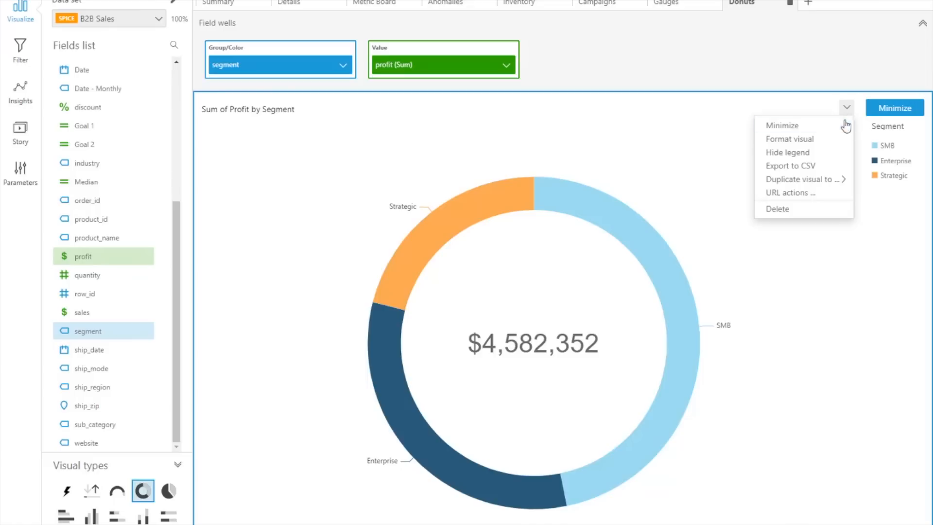
click(836, 141)
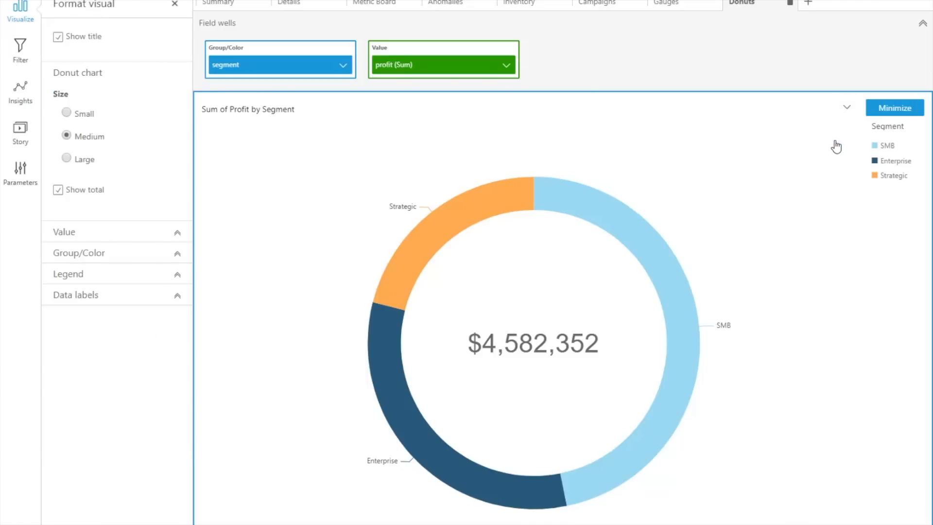
click(85, 115)
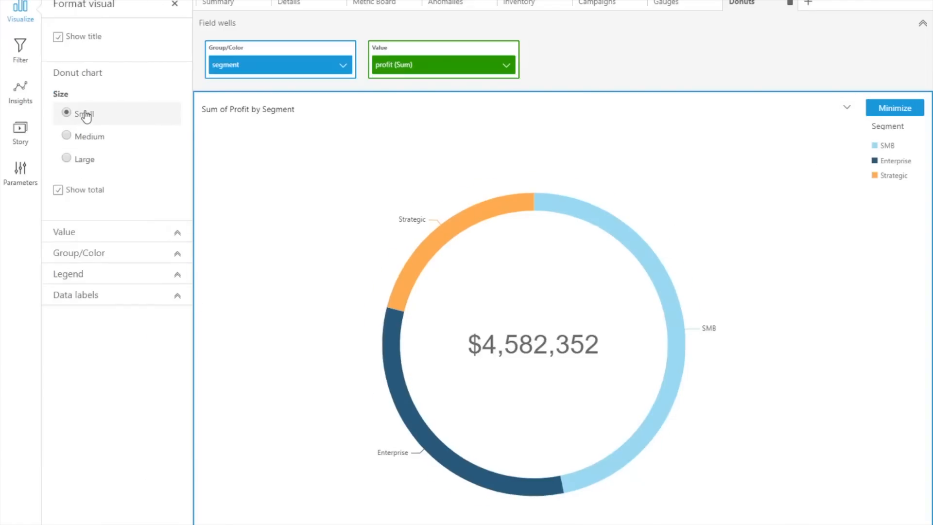
click(77, 137)
click(83, 165)
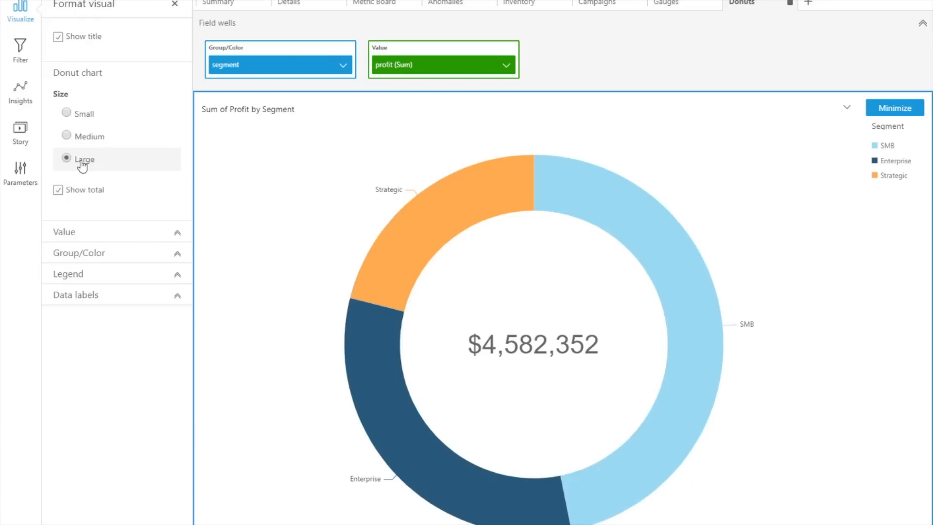
- Try hiding the donut's total and placing its data labels inside, restoring the total and the Outside label position
click(69, 195)
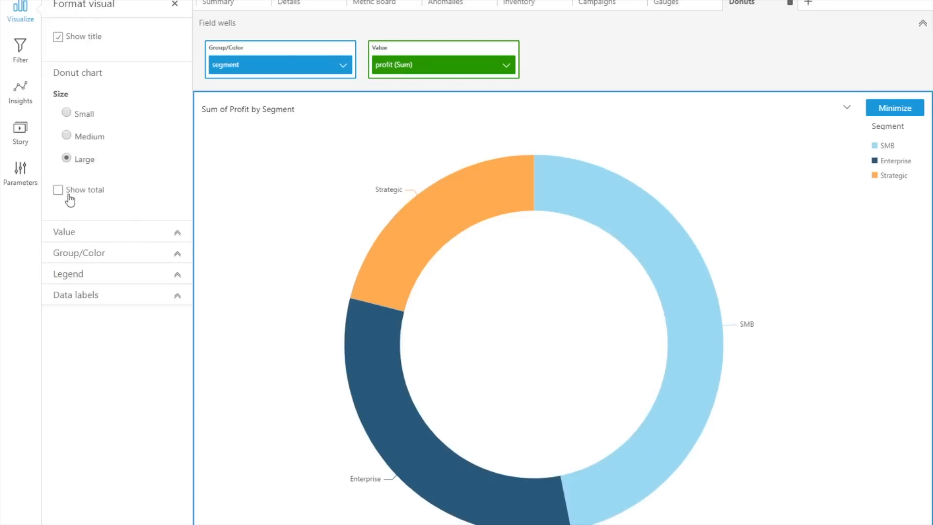
click(70, 200)
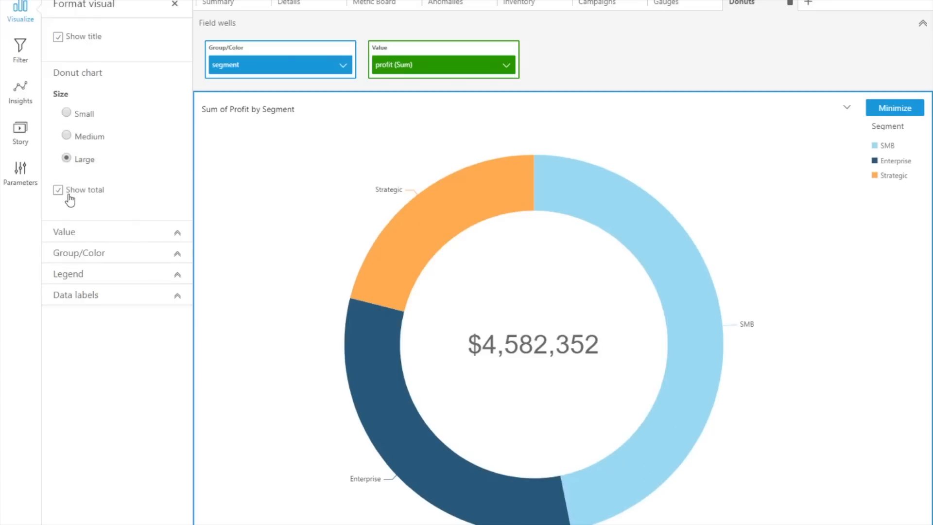
click(95, 302)
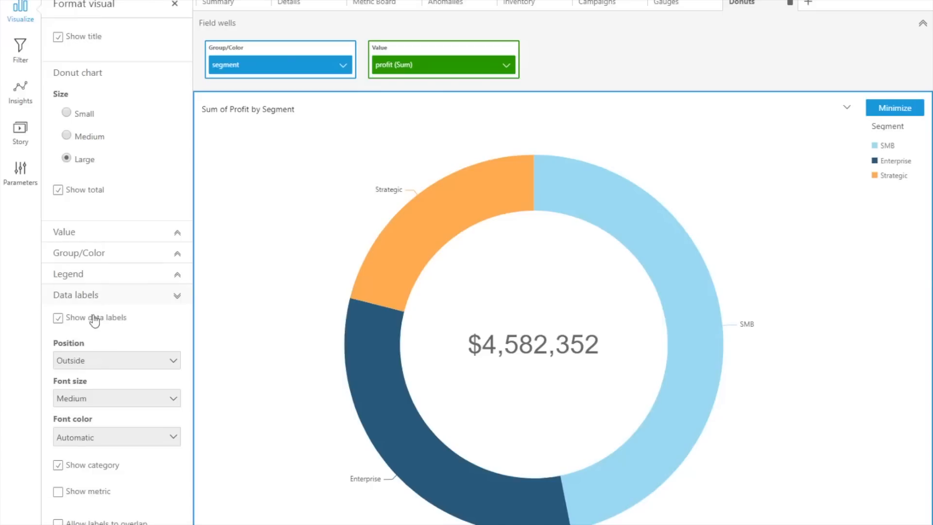
click(89, 361)
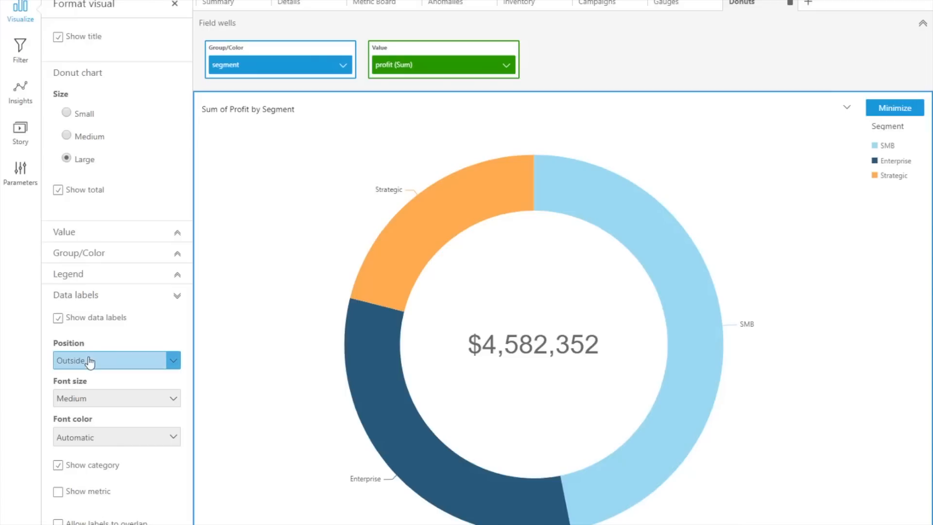
click(99, 395)
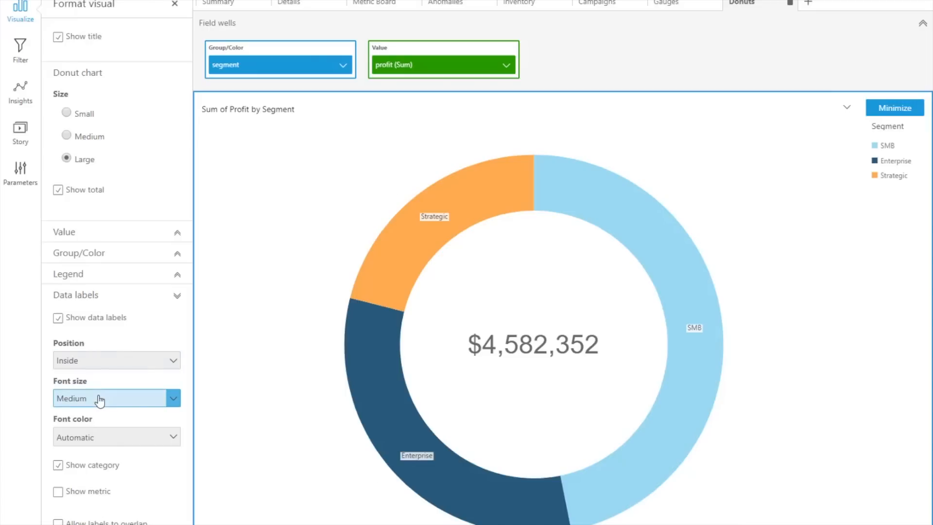
click(97, 360)
click(92, 378)
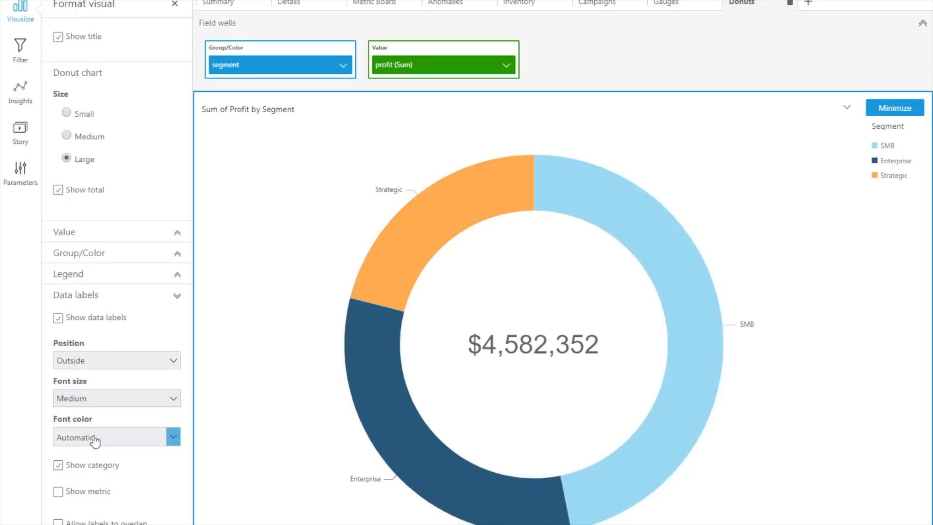
- Show the metric in the donut's data labels and set their font size to Large, keeping the category shown
click(58, 492)
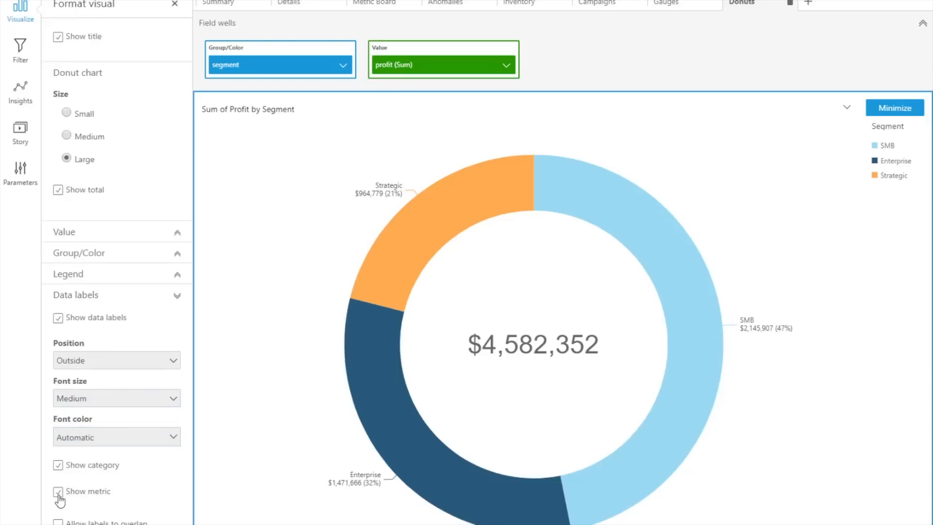
click(75, 399)
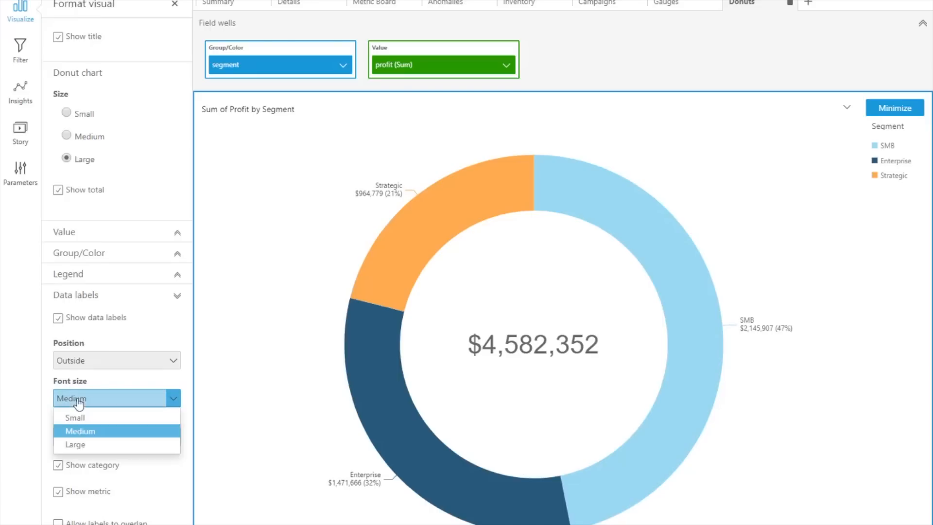
click(86, 443)
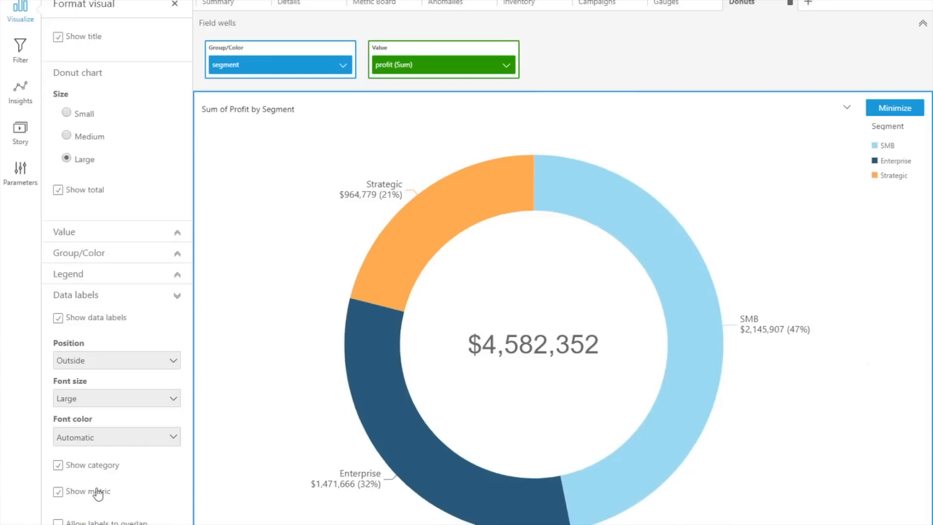
click(96, 467)
click(97, 466)
click(175, 5)
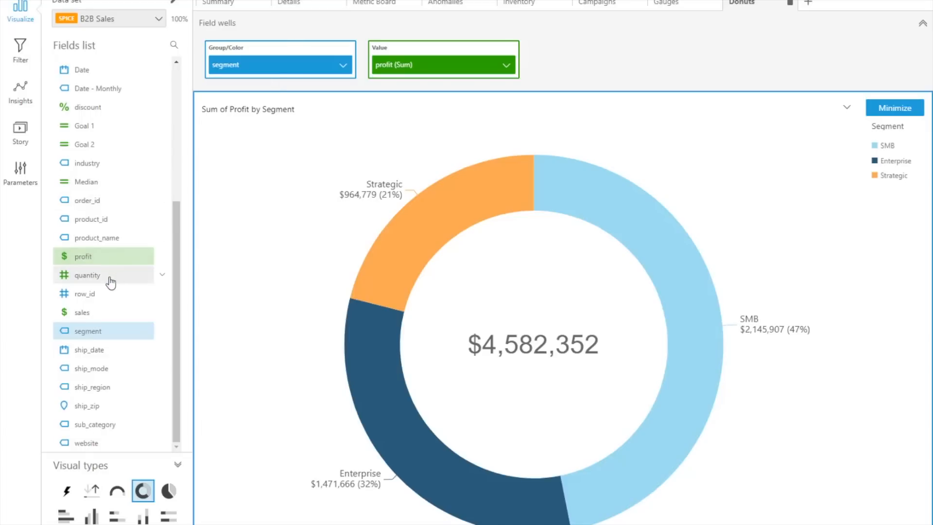
- Replace segment with industry as the profit donut chart's grouping dimension
scroll(120, 341, up, 3)
drag(105, 228, 251, 76)
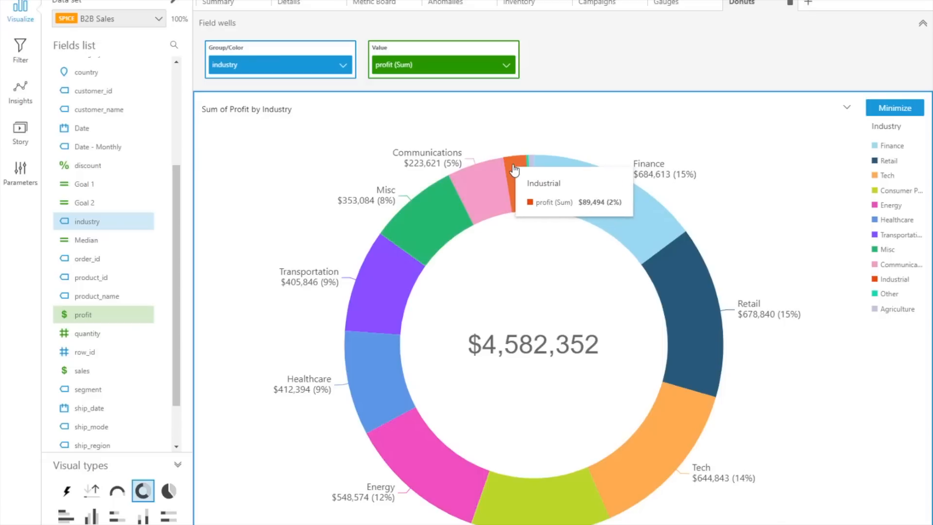
- Try allowing the profit donut's data labels to overlap, turn overlap back off, and minimize the chart into the sheet layout
click(846, 107)
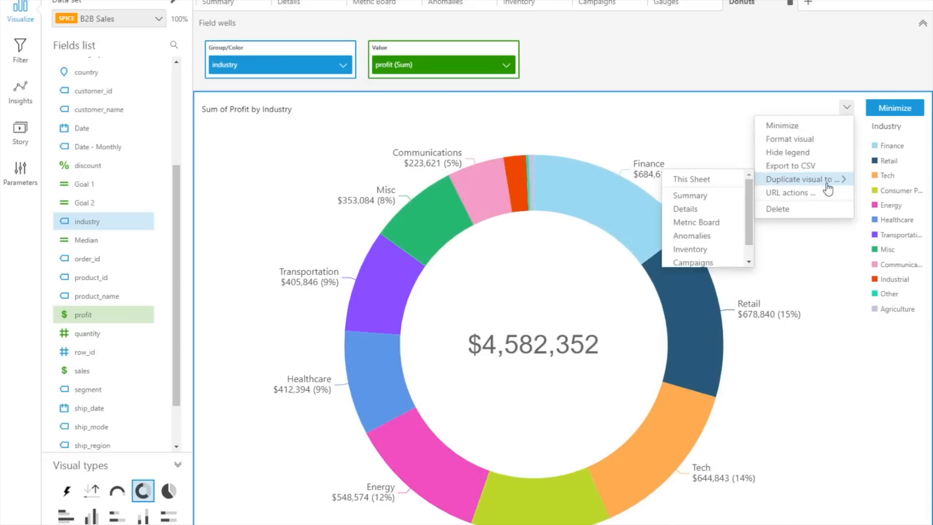
click(789, 138)
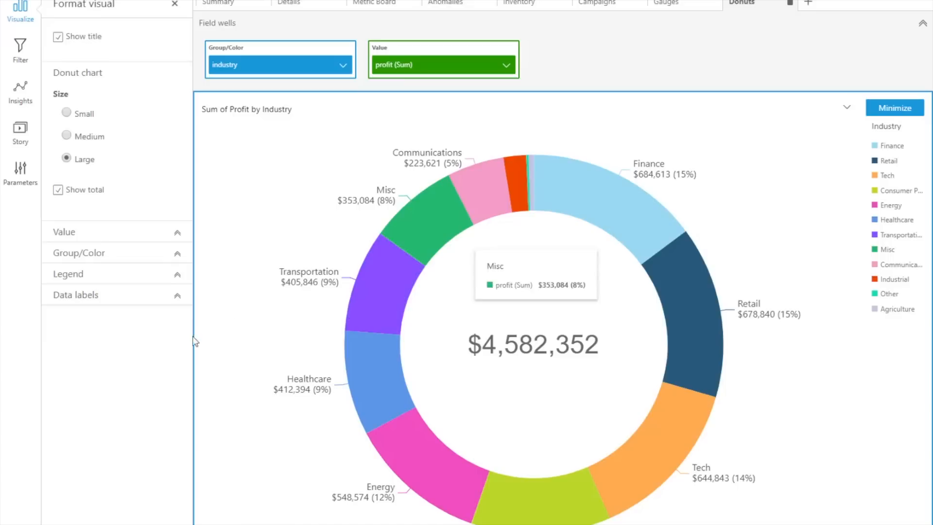
click(100, 300)
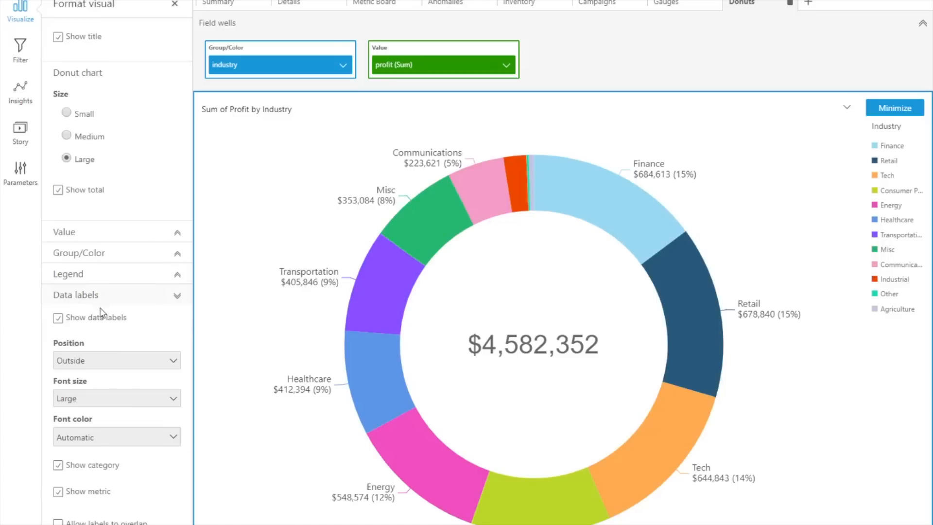
click(85, 522)
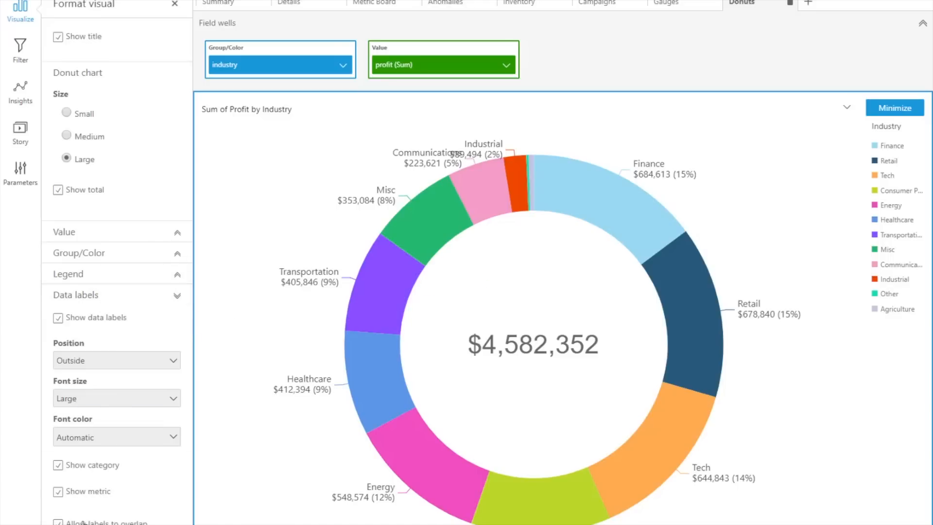
click(85, 523)
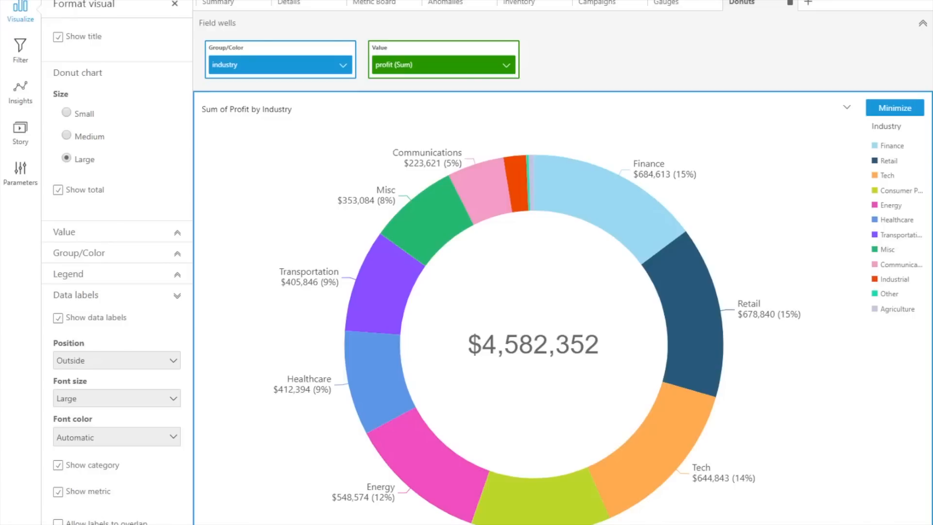
click(875, 107)
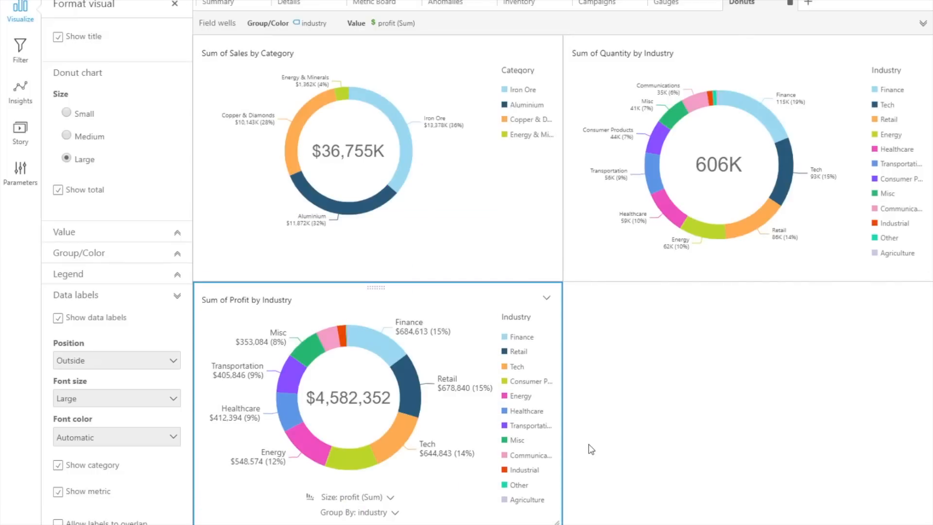